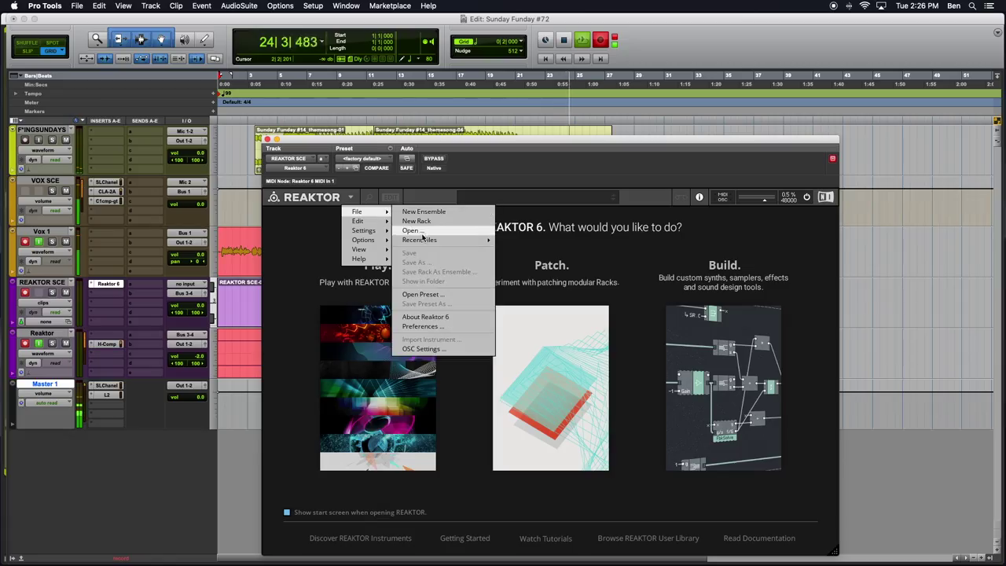
Step: Open the recently used rack DRUM MATEY.nksr in Reaktor
mouse_move(428, 240)
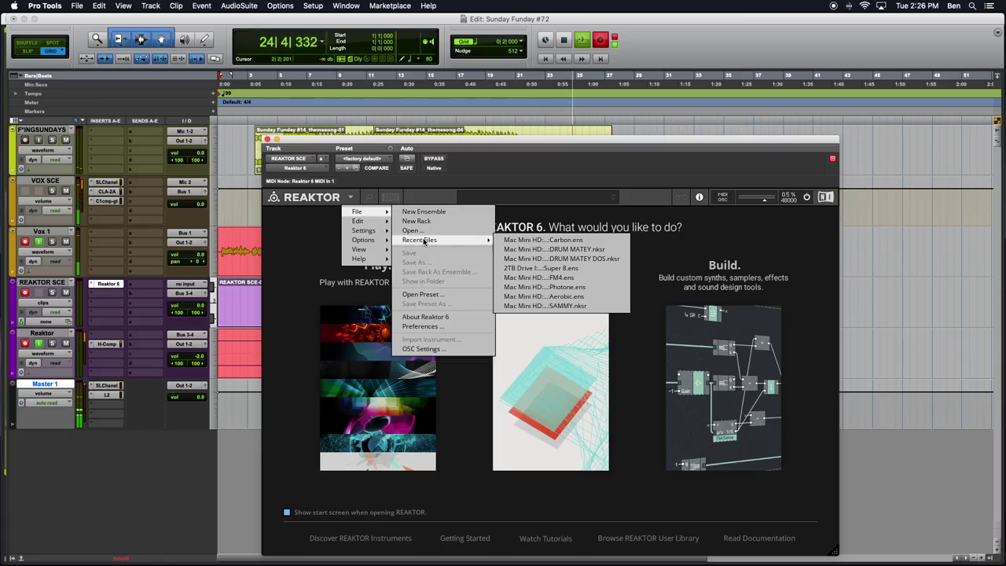
left_click(588, 250)
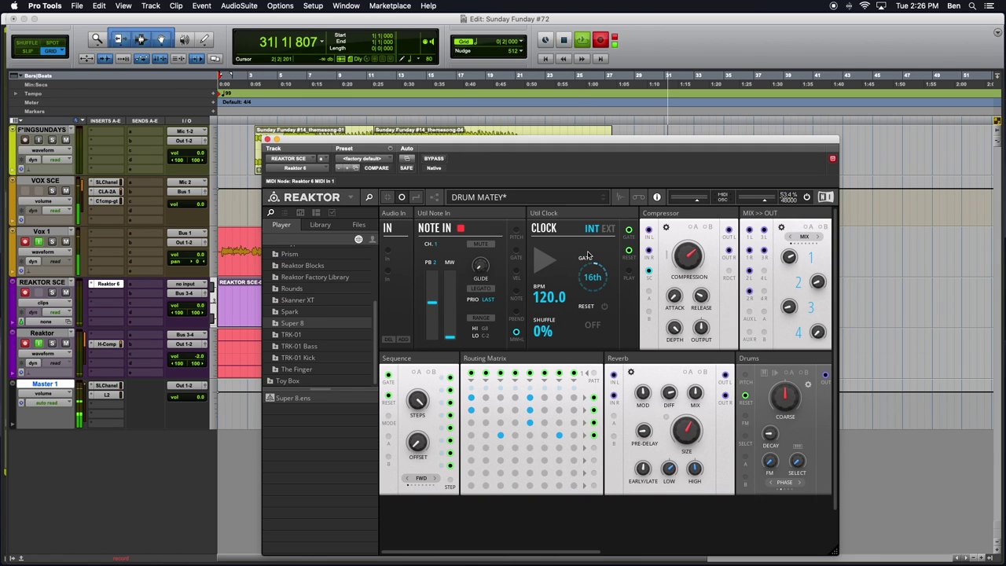
Step: Hide the side browser, then reposition and enlarge the plug-in window so the full width of the rack fits
left_click(368, 197)
left_click_drag(832, 549, 967, 532)
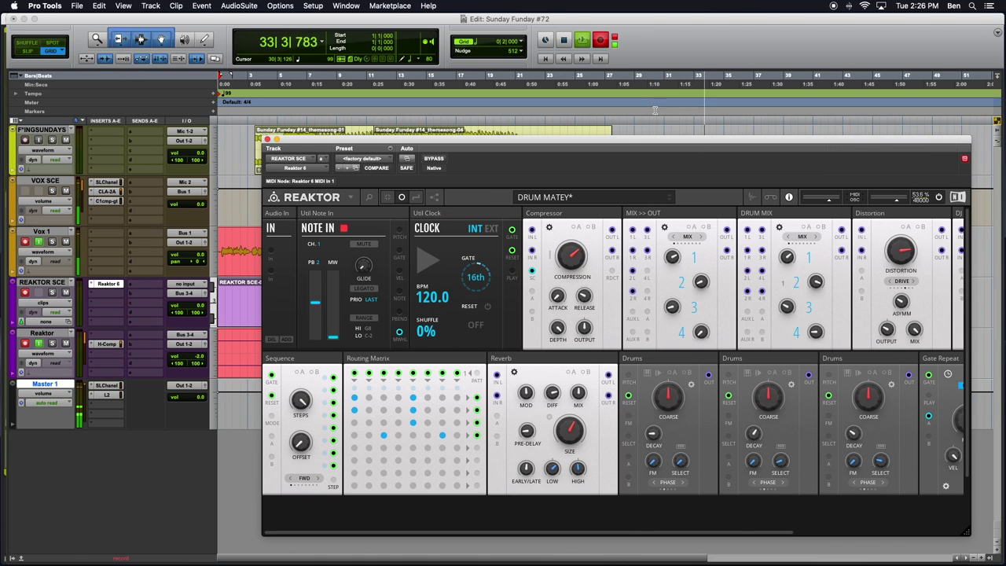
left_click_drag(639, 146, 436, 145)
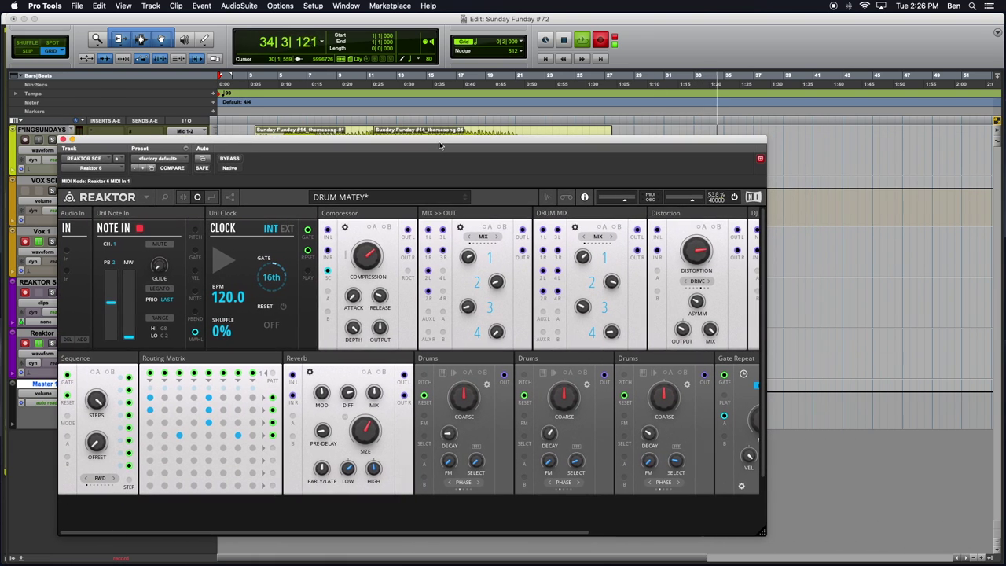
left_click_drag(754, 533, 993, 507)
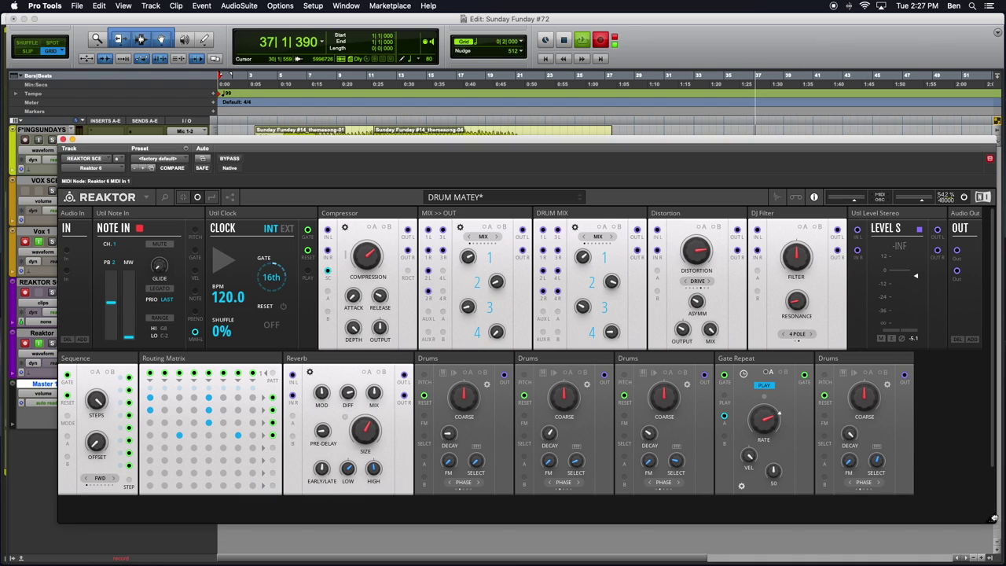
Step: Check the patch cables around the Routing Matrix, hide them again and start the Util Clock
left_click(212, 385)
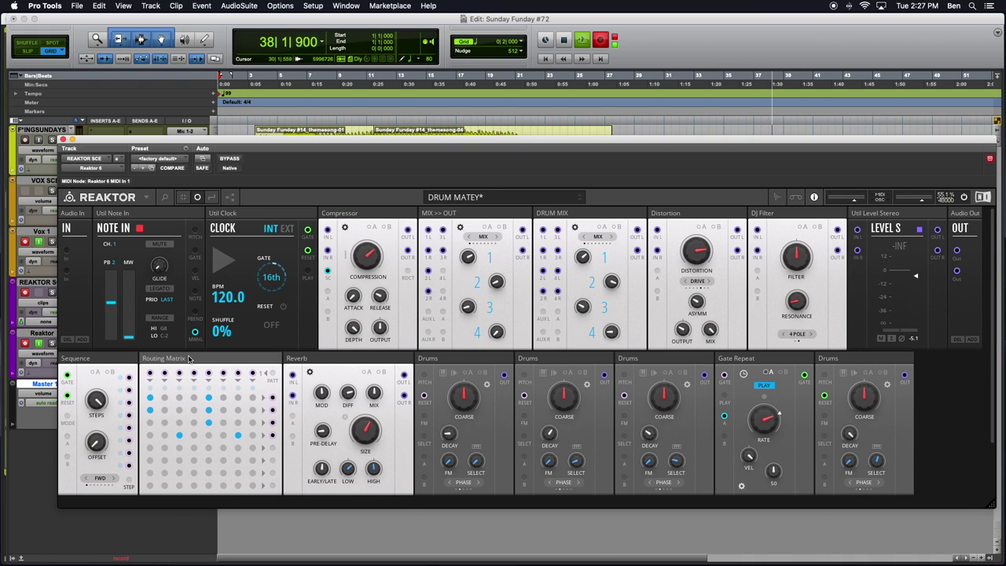
left_click(212, 197)
left_click(212, 197)
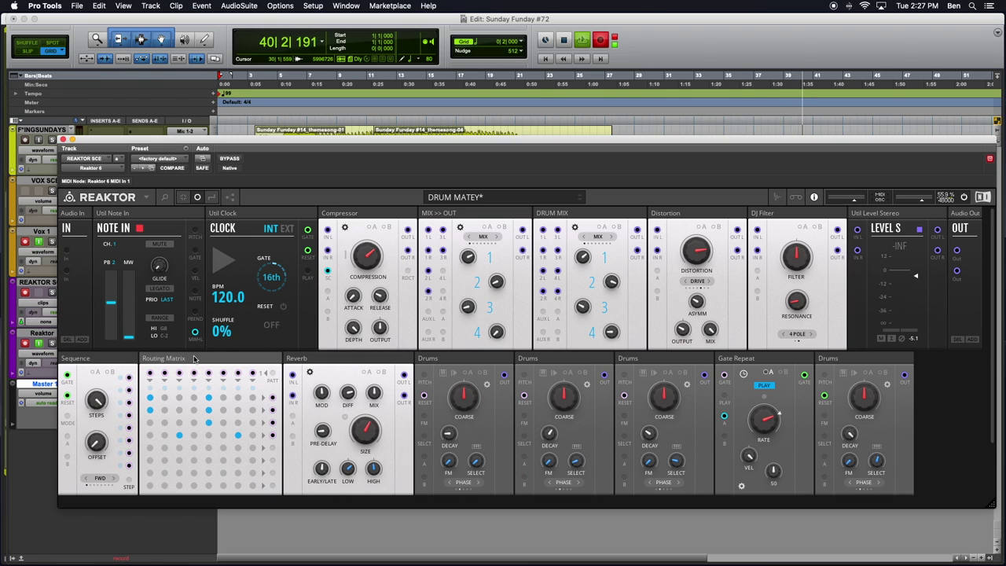
mouse_move(117, 364)
left_click(223, 264)
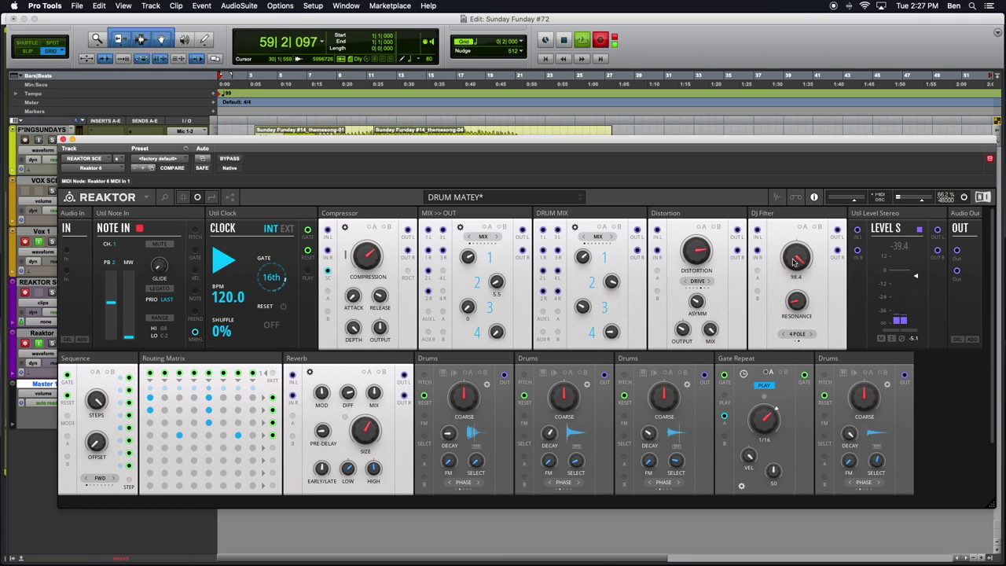
Step: Turn the DJ Filter's Filter knob to about 5.7 and try to assign it to a controller with MIDI & OSC Learn
left_click_drag(794, 287, 796, 356)
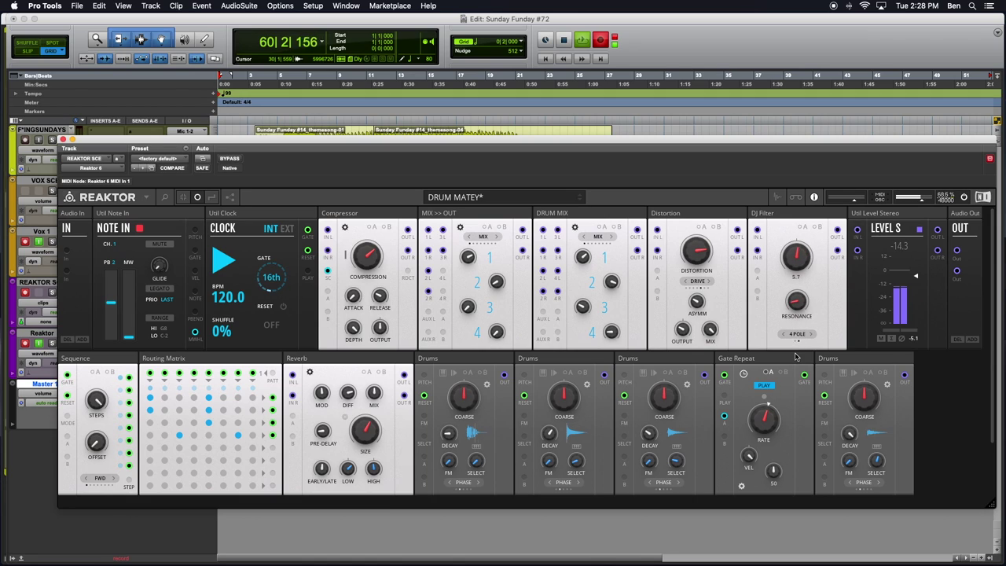
right_click(794, 262)
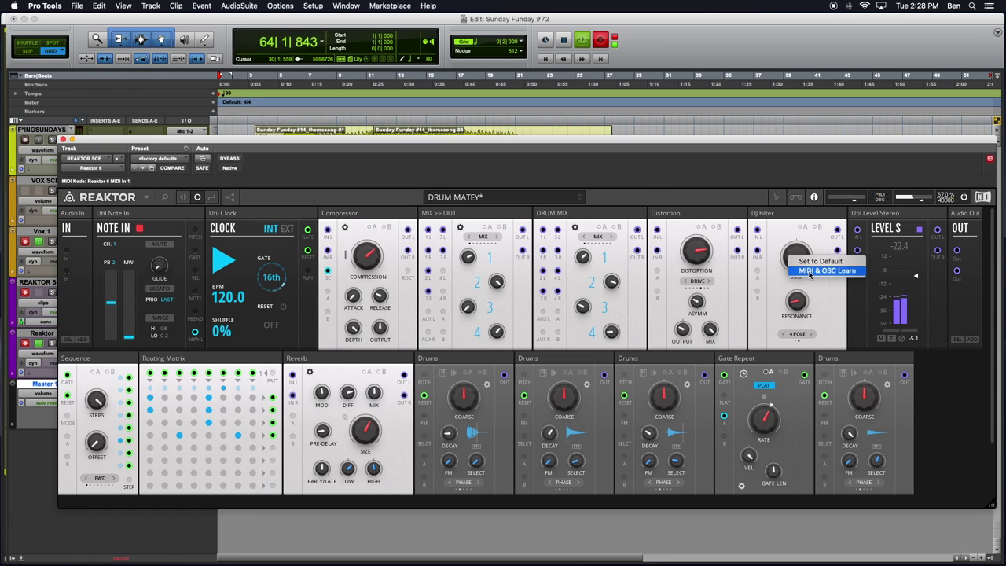
left_click(809, 271)
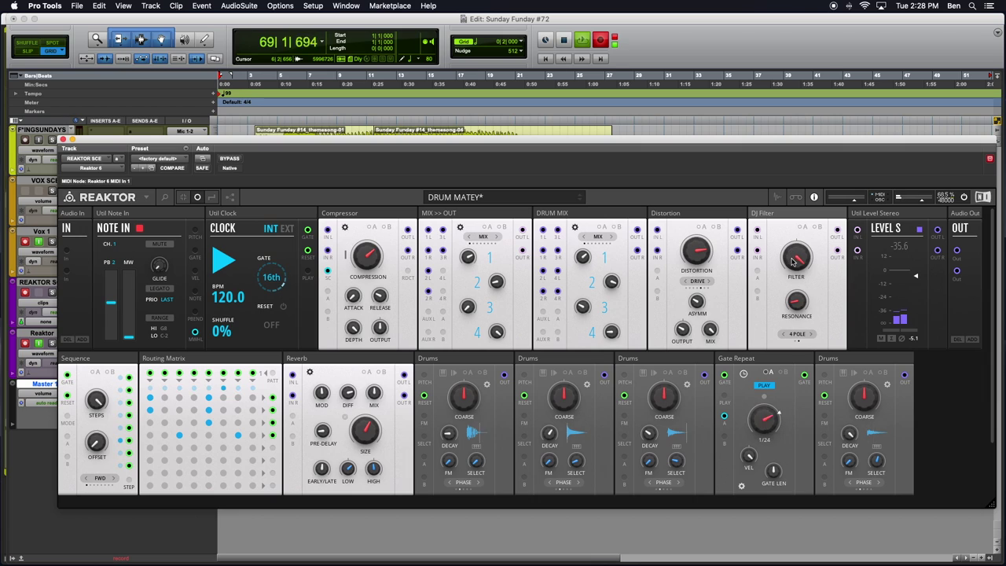
Step: Set the DJ Filter's MIDI In channel to Omni and assign its Filter knob to a controller with MIDI & OSC Learn
left_click(164, 197)
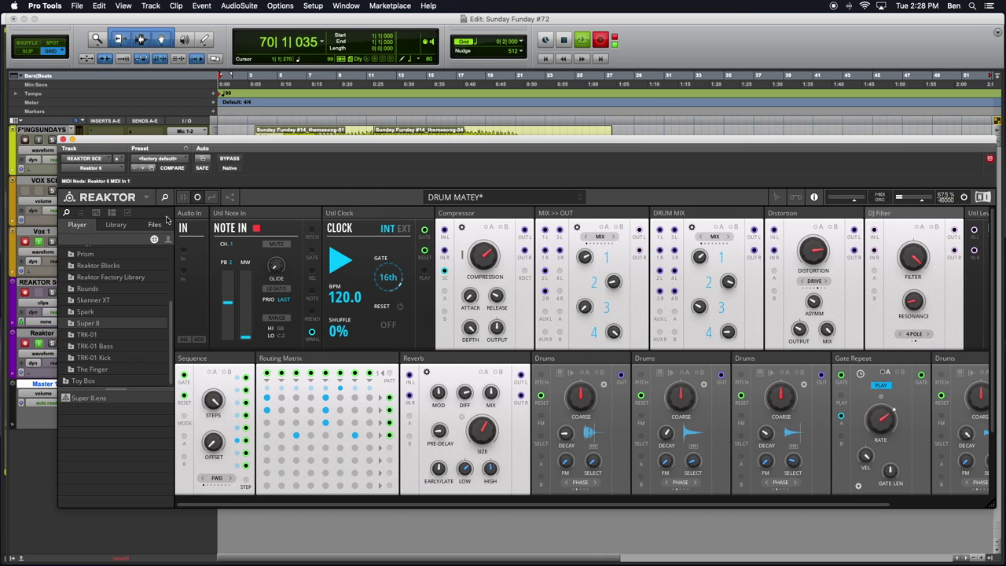
right_click(921, 206)
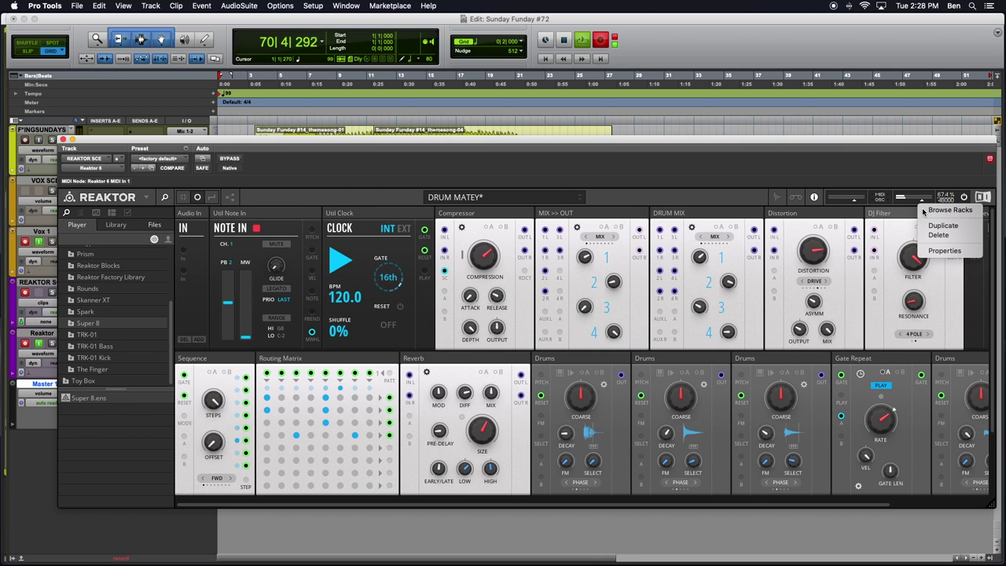
left_click(939, 253)
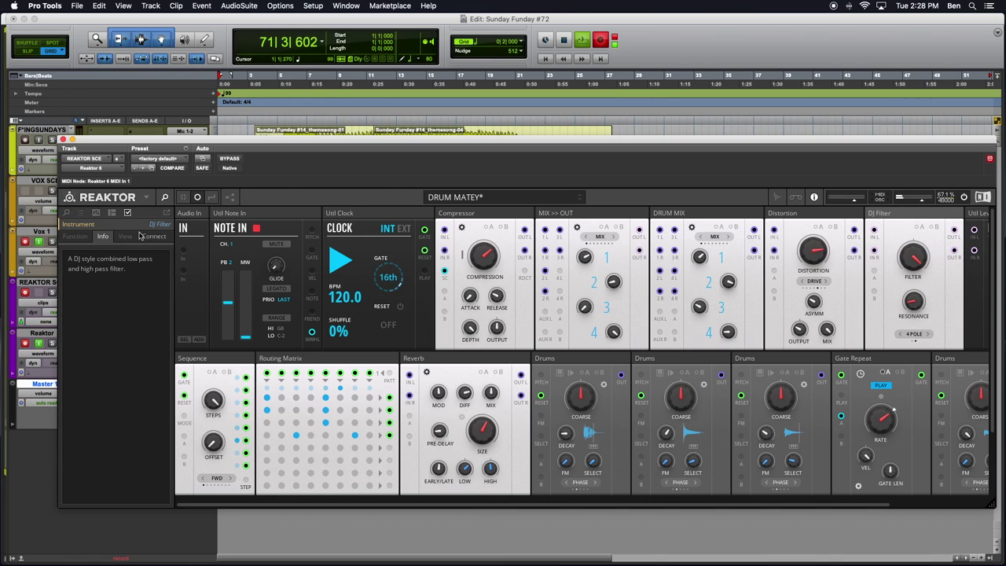
left_click(167, 237)
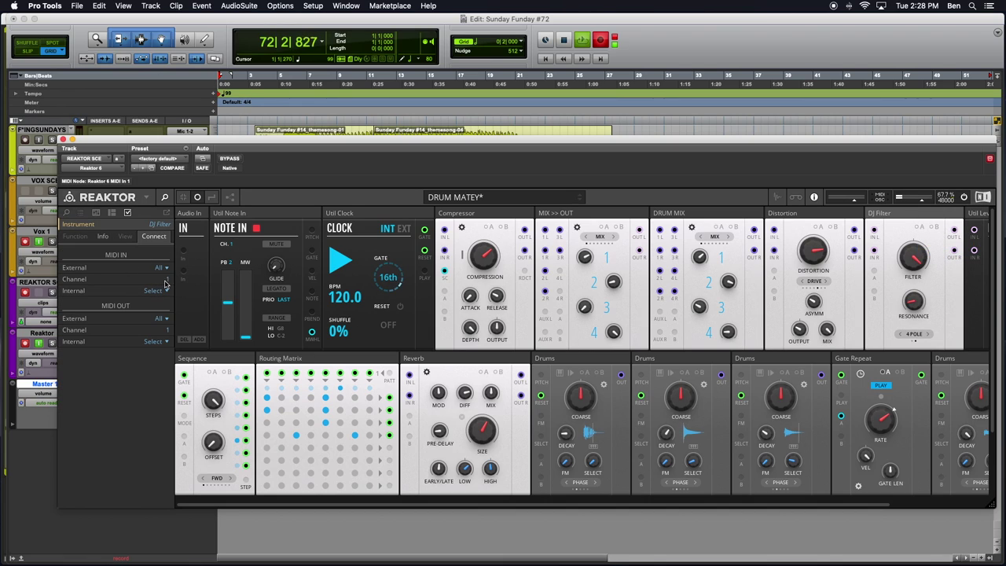
left_click(165, 281)
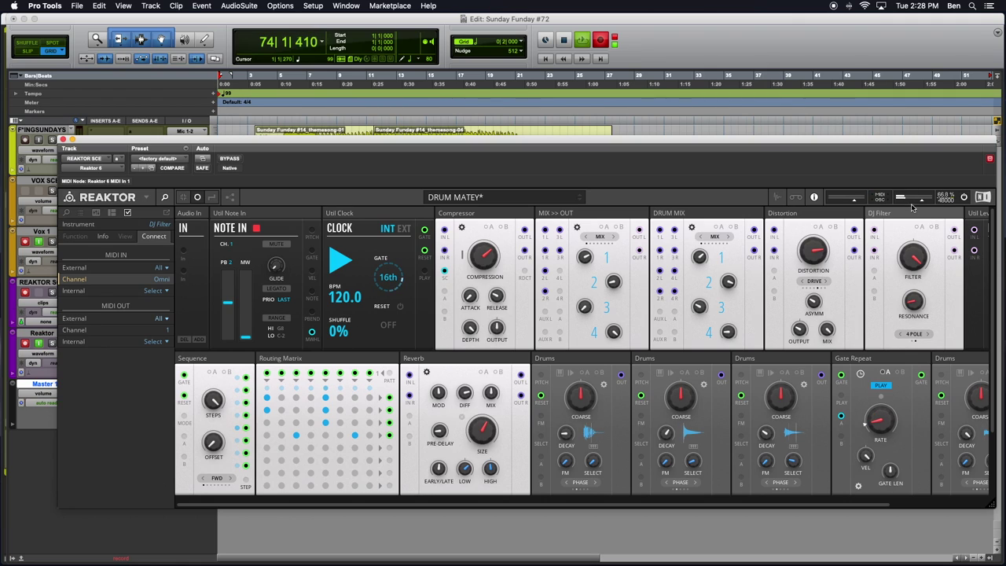
right_click(914, 265)
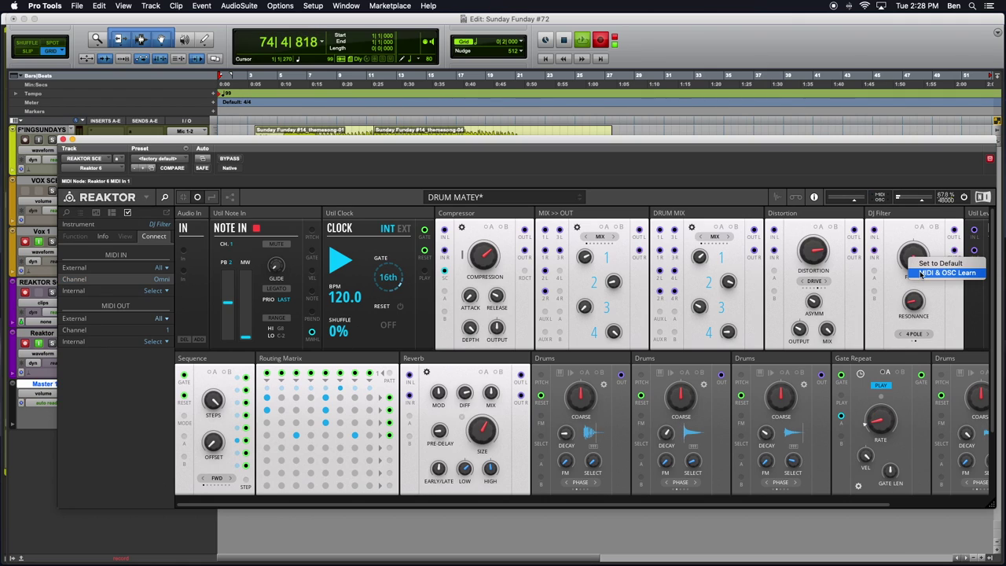
left_click(919, 271)
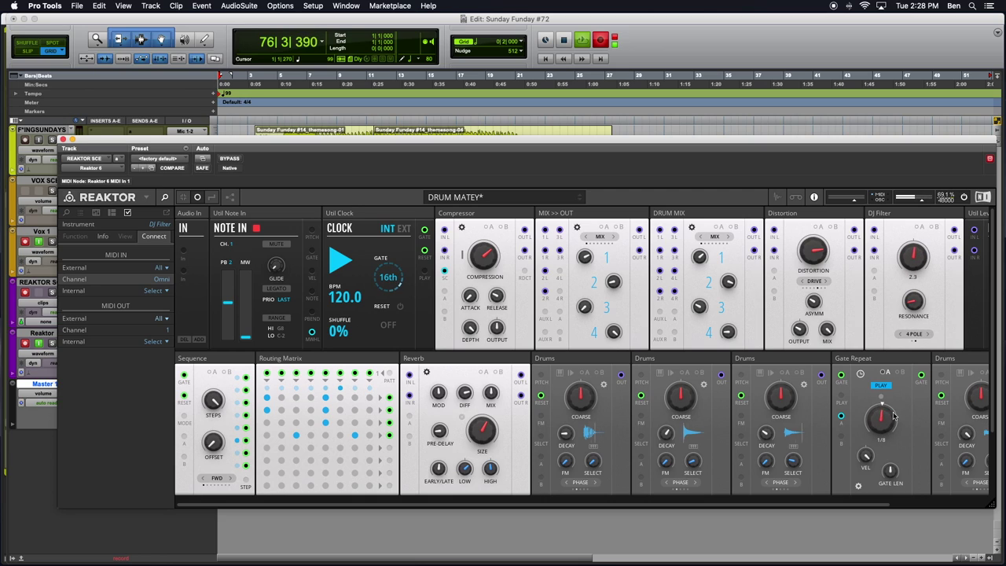
Step: Assign the Gate Repeat's Rate knob to a controller with MIDI & OSC Learn and reset the DJ Filter's Filter knob to its default
right_click(885, 423)
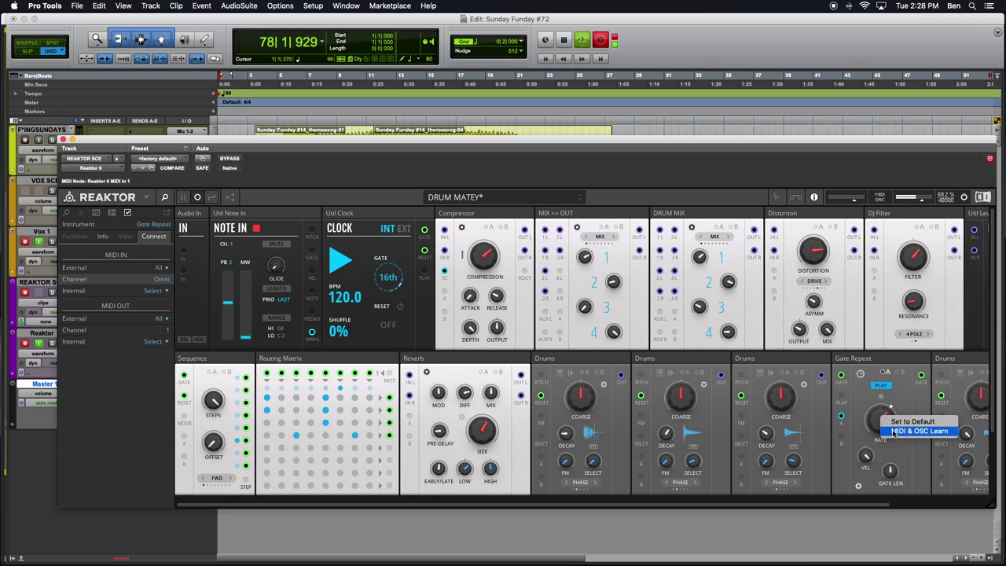
left_click(895, 432)
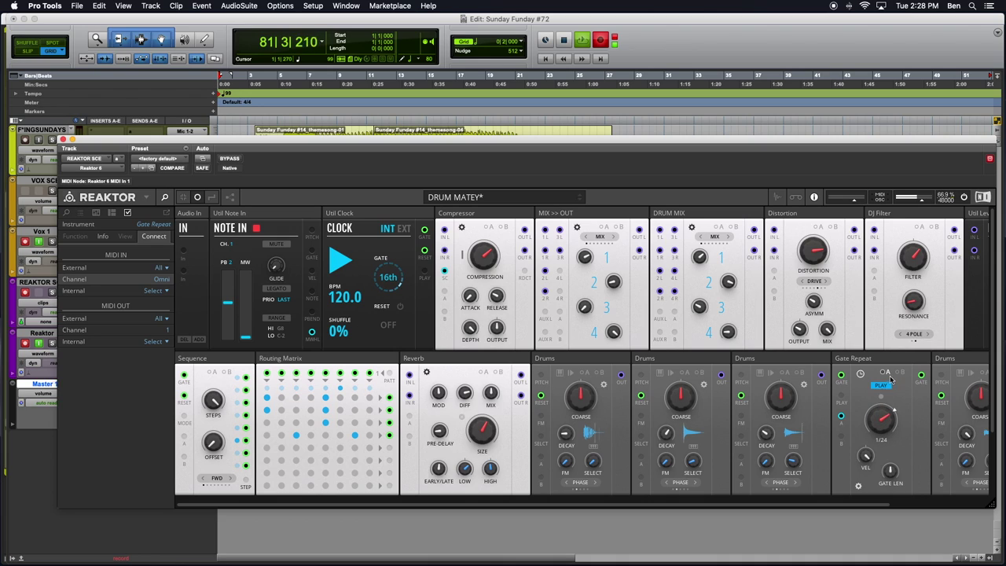
left_click(914, 254, "super")
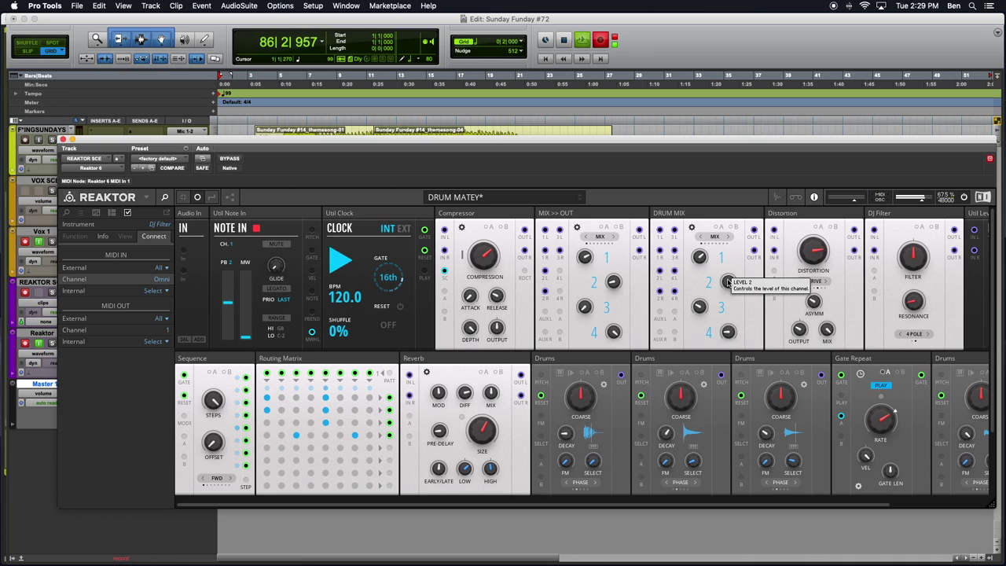
Step: Assign the DRUM MIX Level 2 knob with MIDI & OSC Learn and redo the assignment using another controller
right_click(728, 281)
left_click(761, 290)
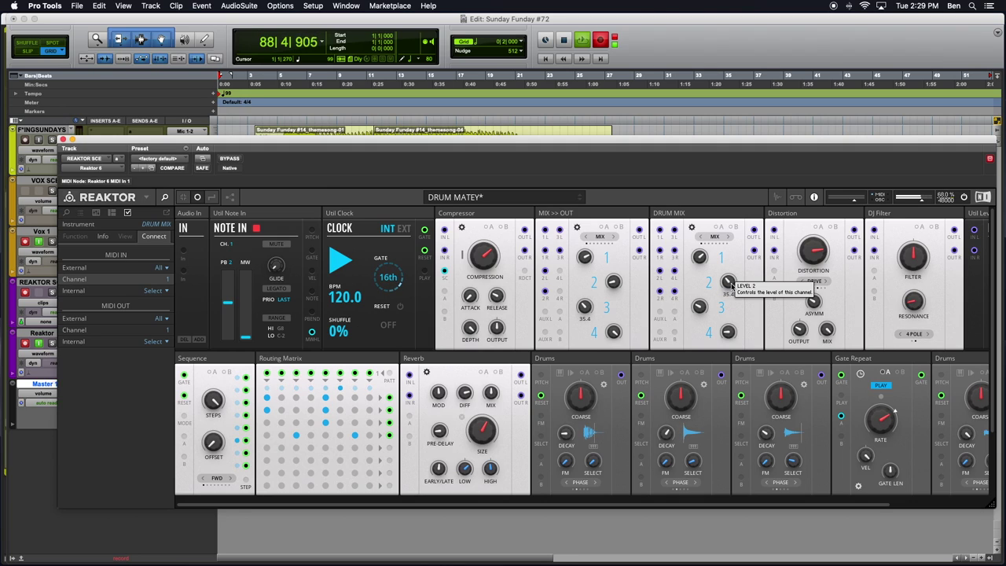
right_click(730, 286)
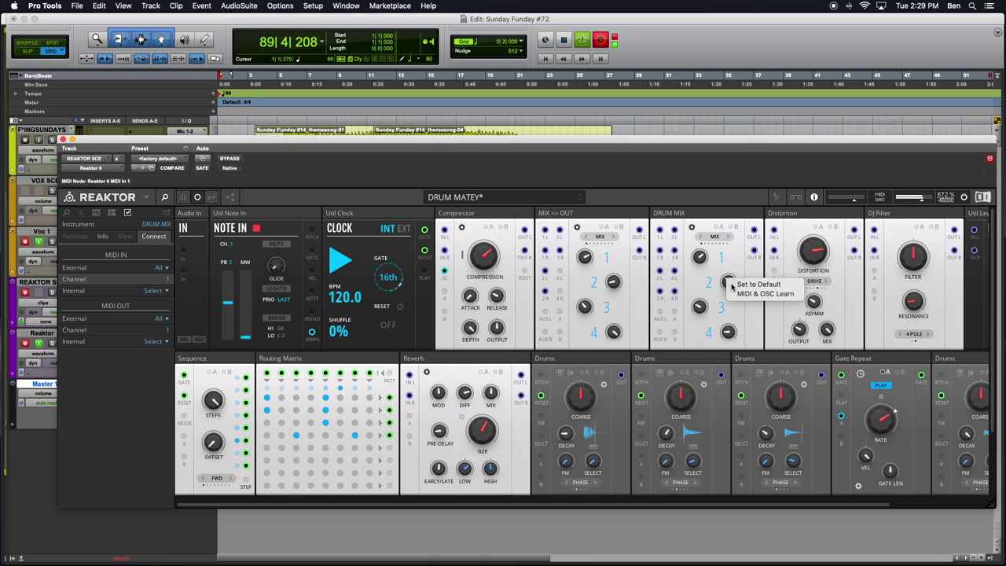
left_click(747, 285)
right_click(727, 282)
left_click(743, 282)
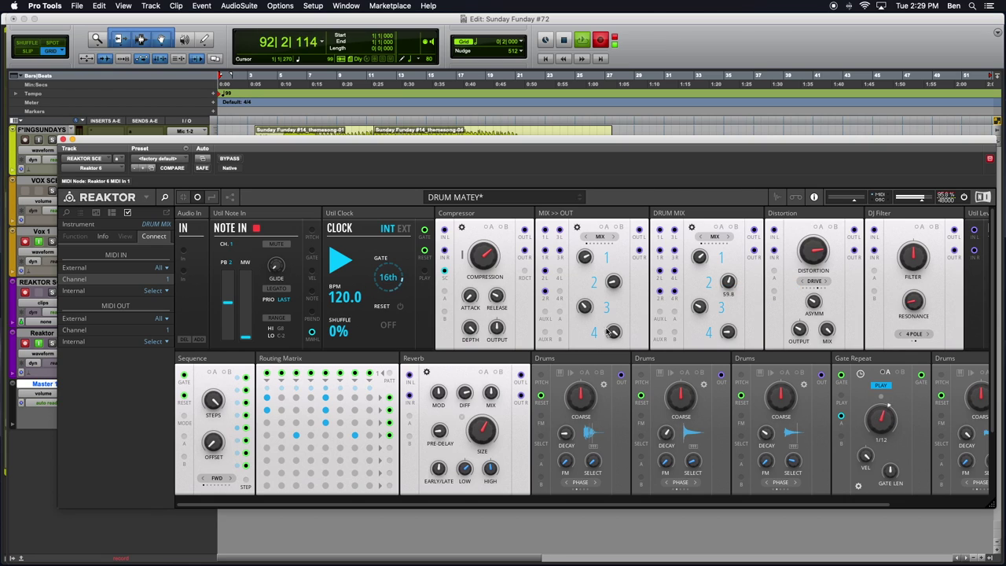
Step: Adjust the DRUM MIX Level 2 knob and set the MIX >> OUT Level 3 knob to about 25.9
left_click_drag(734, 291, 734, 286)
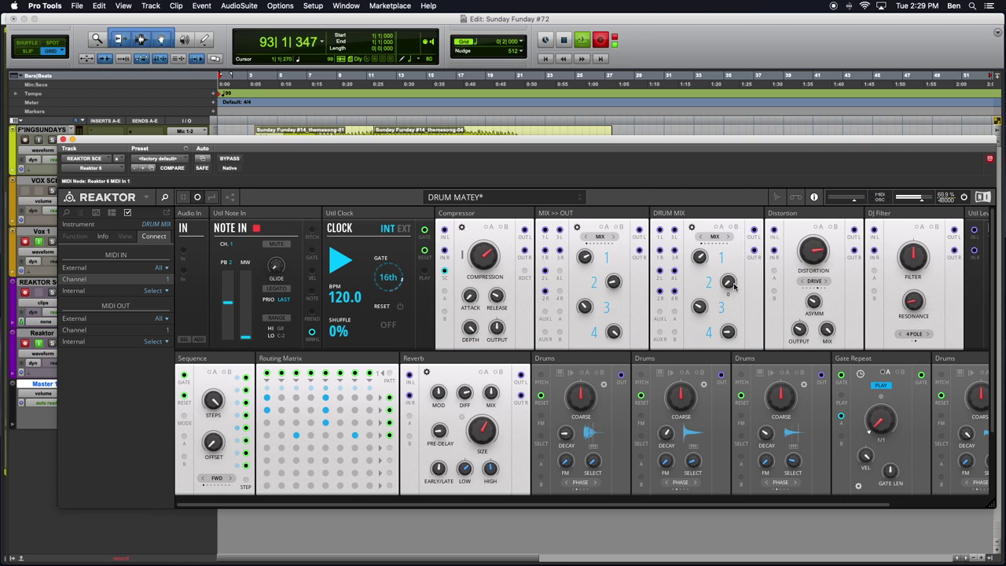
left_click_drag(734, 286, 734, 288)
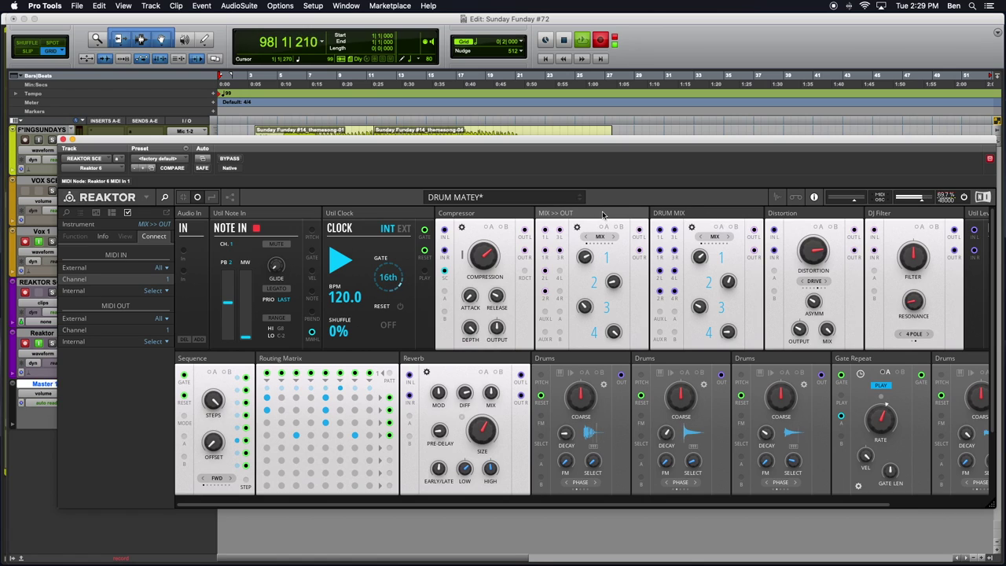
mouse_move(603, 215)
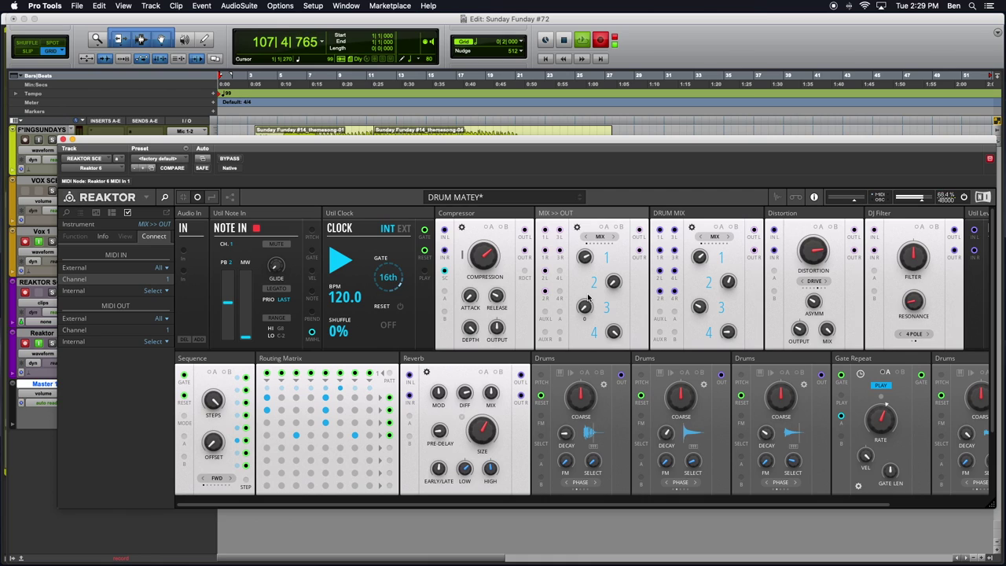
left_click_drag(588, 297, 586, 307)
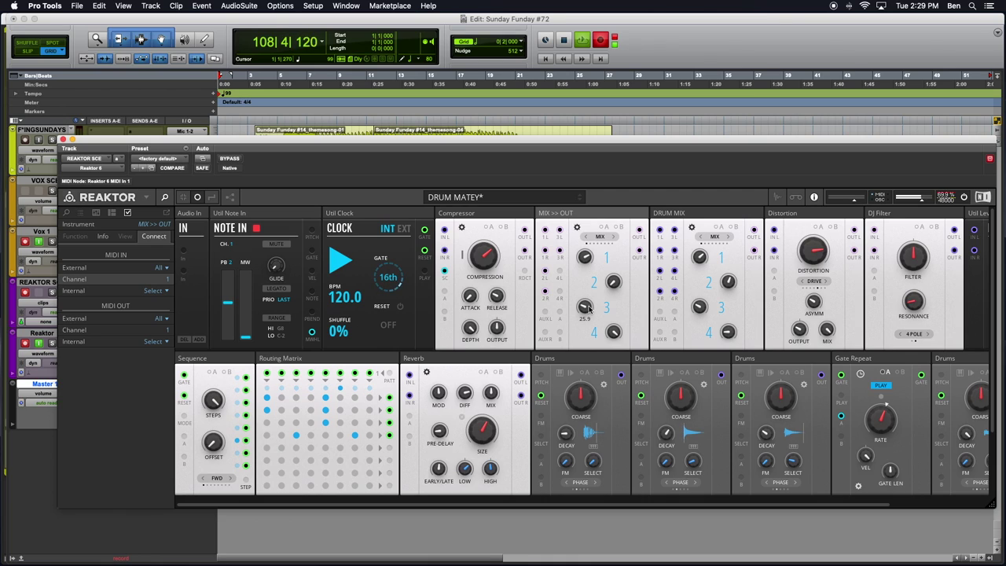
Step: Hide the properties pane and display the patch cables across the whole rack
scroll(545, 269, "right", 3)
scroll(544, 269, "left", 3)
scroll(543, 269, "right", 3)
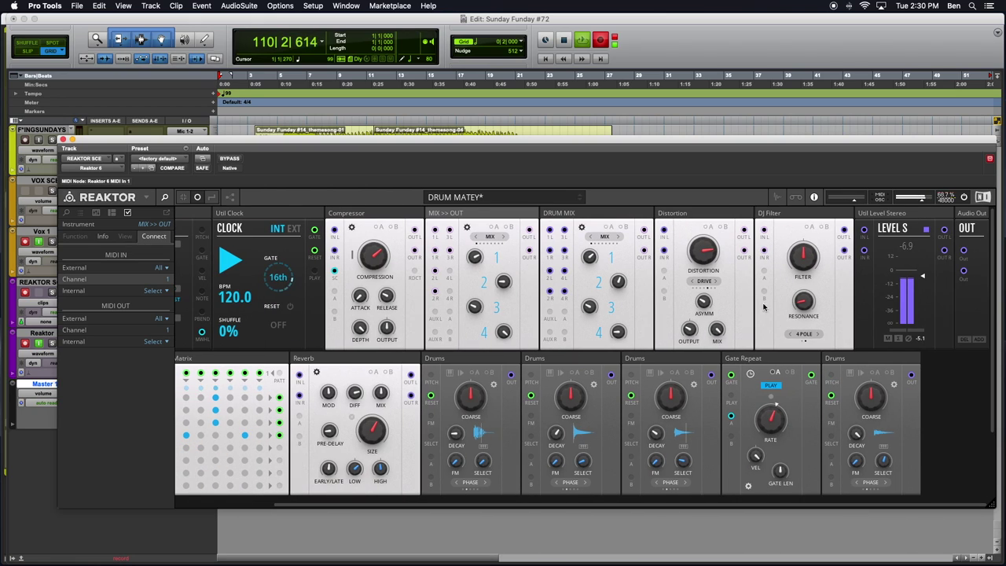
scroll(766, 330, "left", 3)
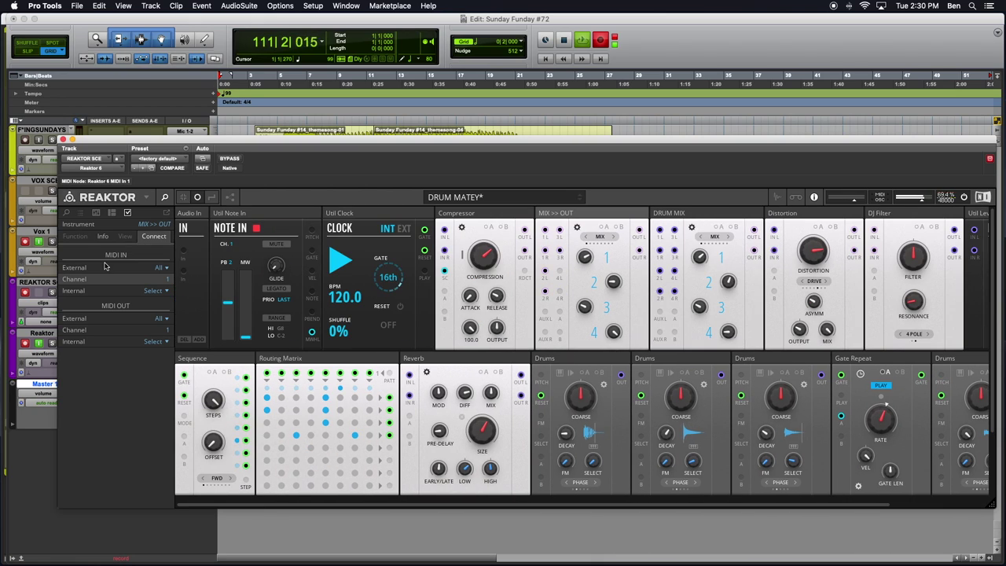
left_click(155, 199)
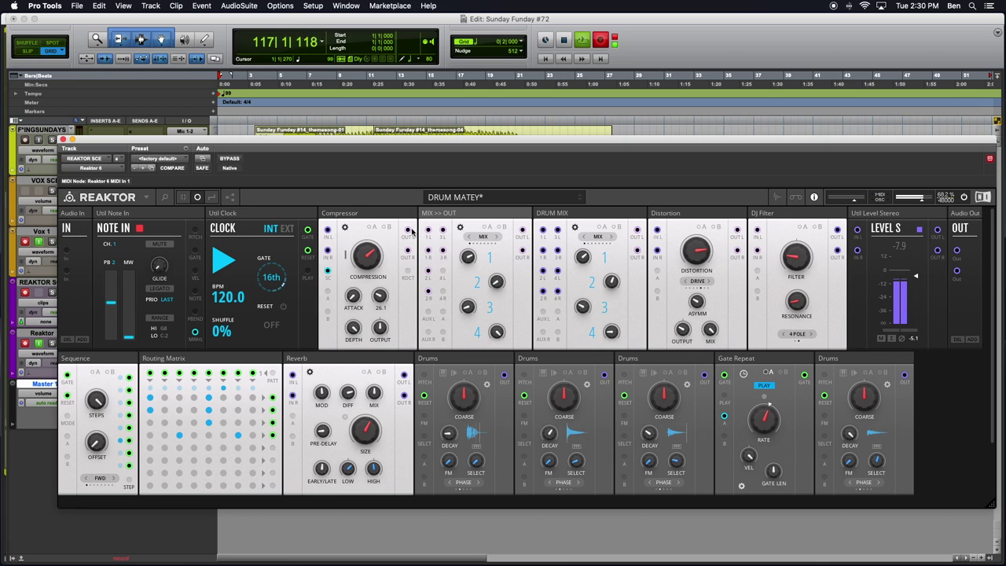
left_click(211, 197)
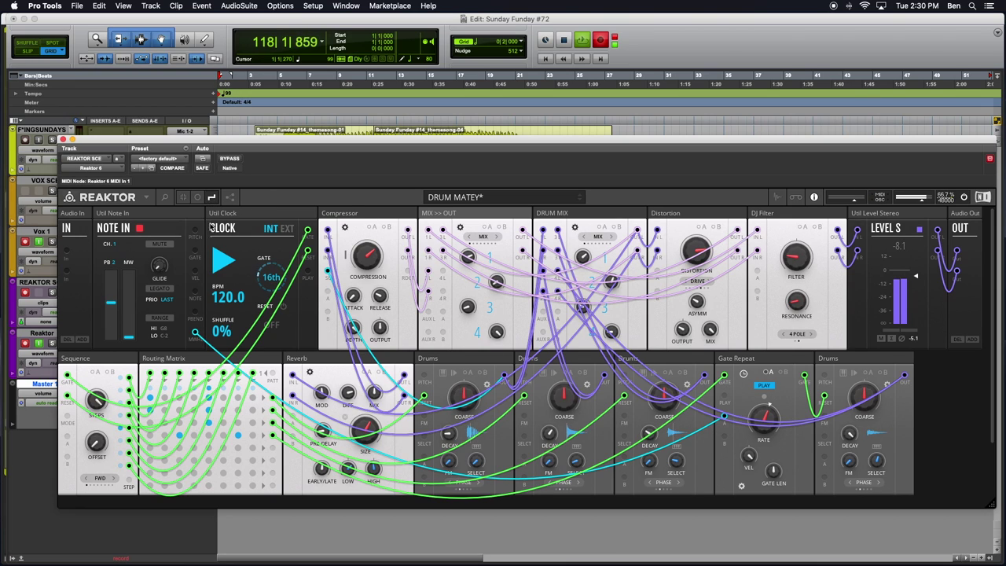
left_click(197, 197)
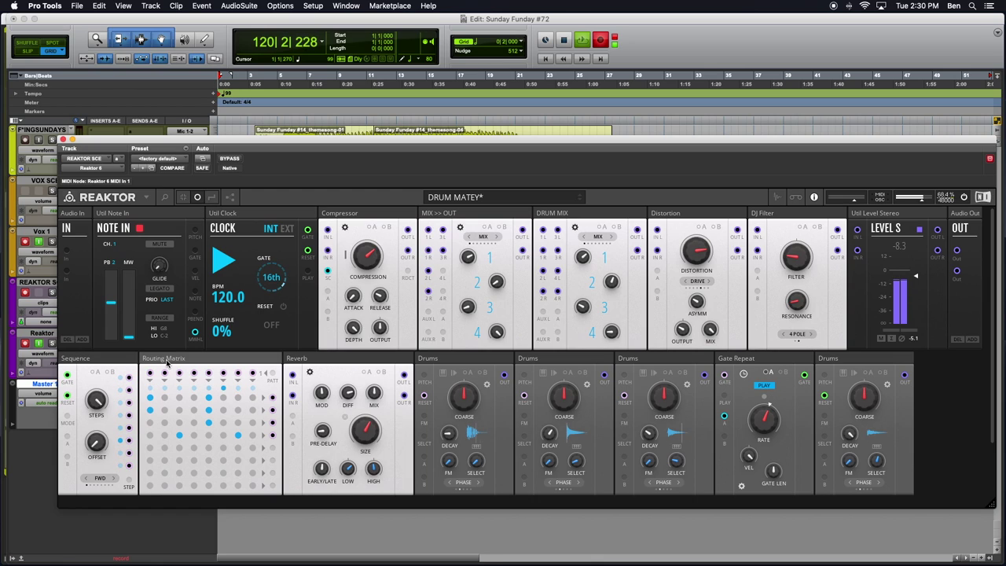
left_click(212, 197)
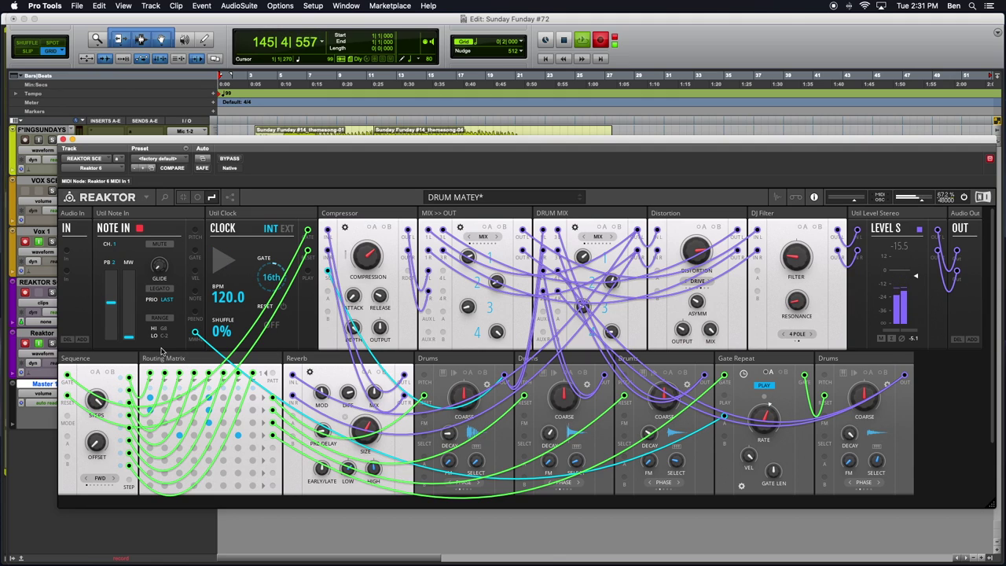
Step: Open the DRUM MATEY DOS.nksr rack from the recent files without saving changes to DRUM MATEY
left_click(146, 198)
mouse_move(158, 214)
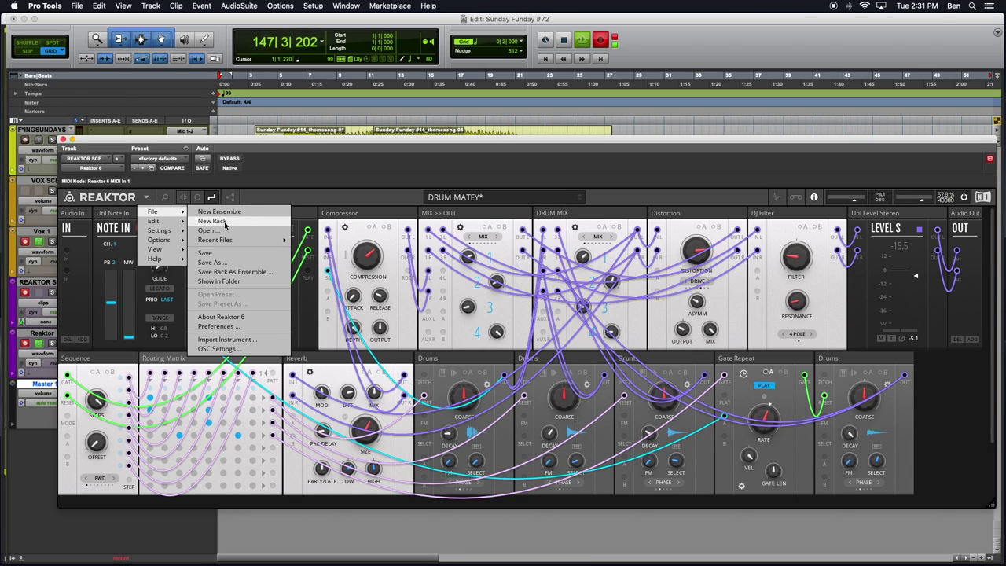
mouse_move(229, 241)
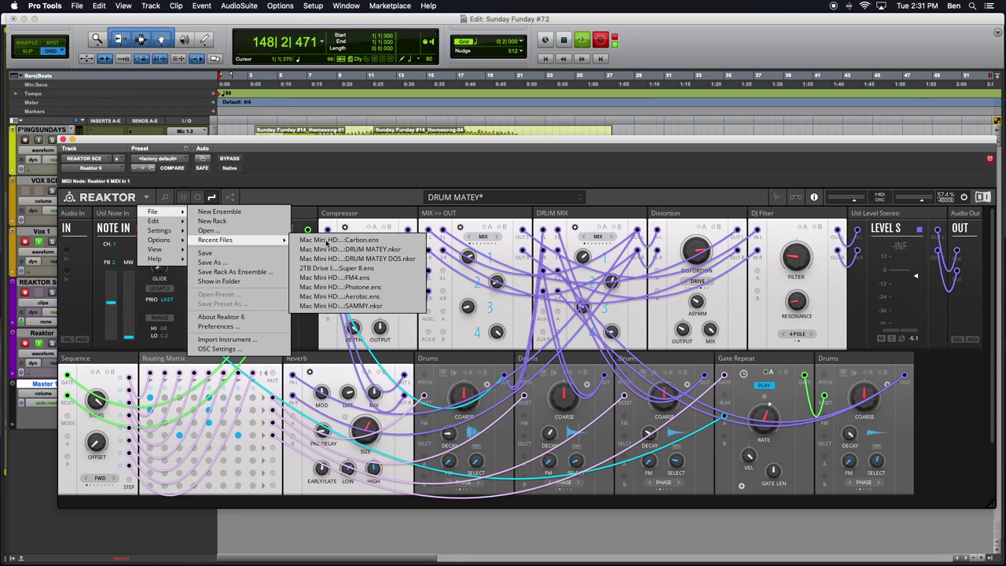
left_click(357, 259)
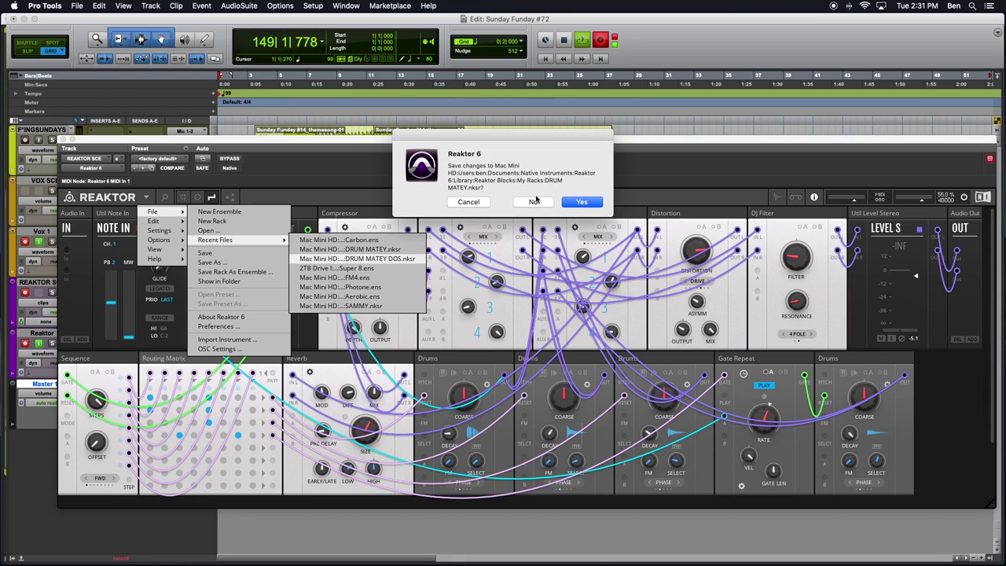
left_click(535, 201)
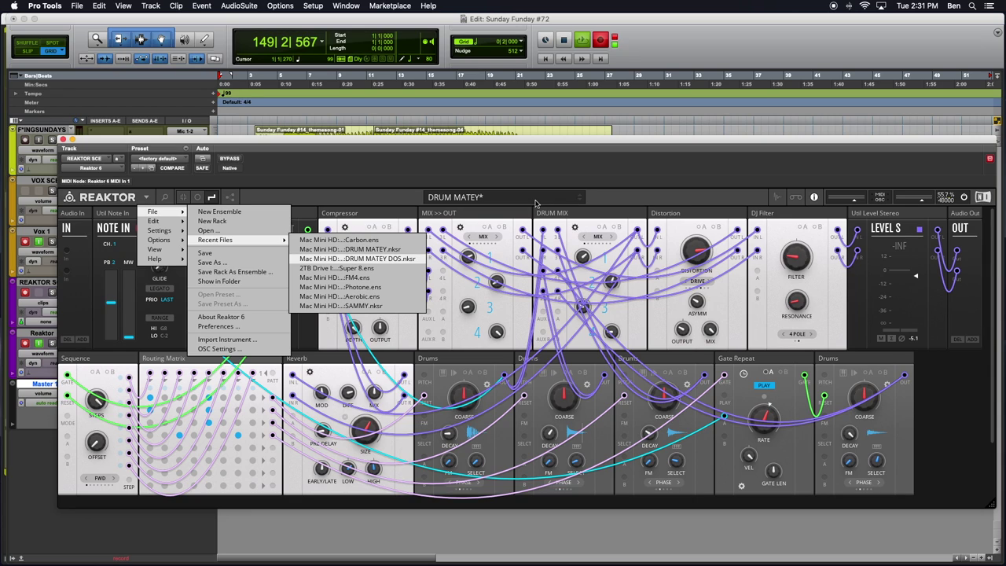
left_click(358, 259)
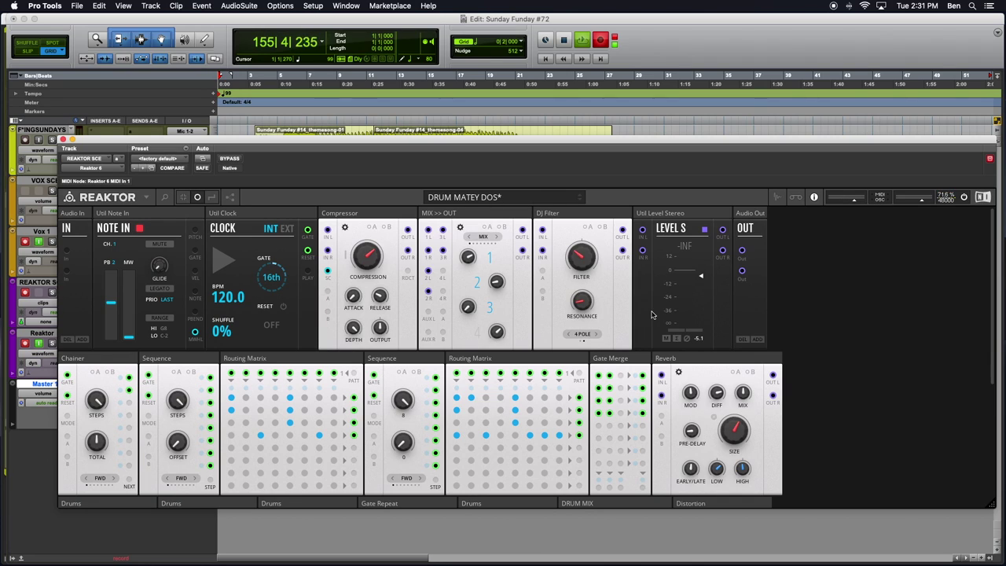
Step: Zoom out the session timeline, and reposition and resize the plug-in window to show all three rows of the rack
left_click_drag(991, 506, 795, 564)
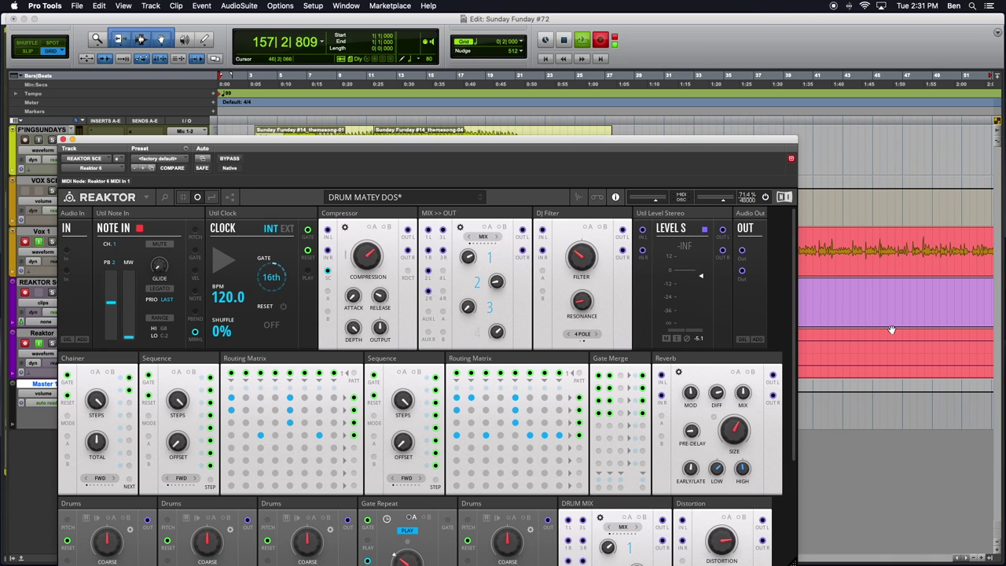
key("super+bracketleft")
key("super+bracketleft")
key("super+bracketleft")
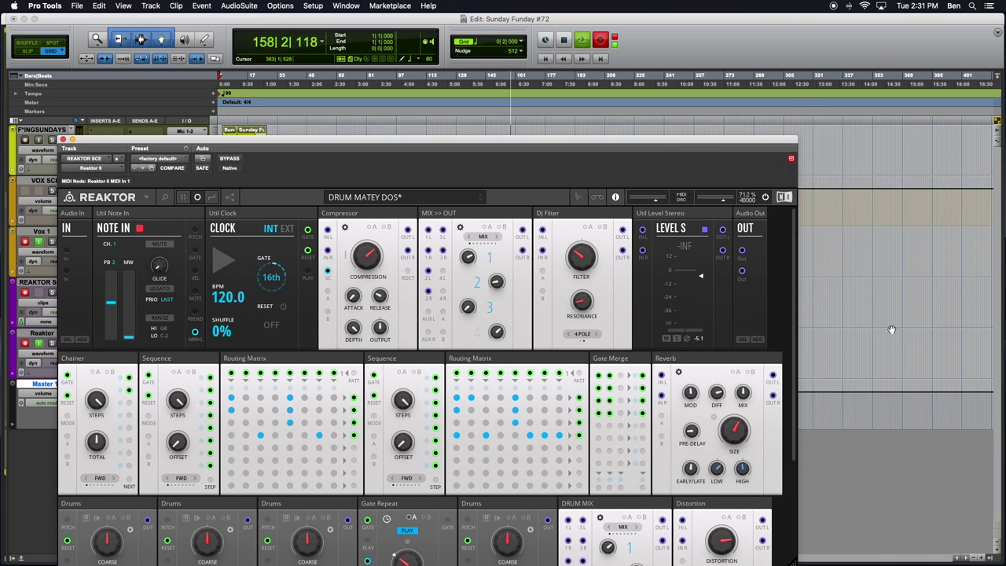
left_click_drag(528, 146, 586, 58)
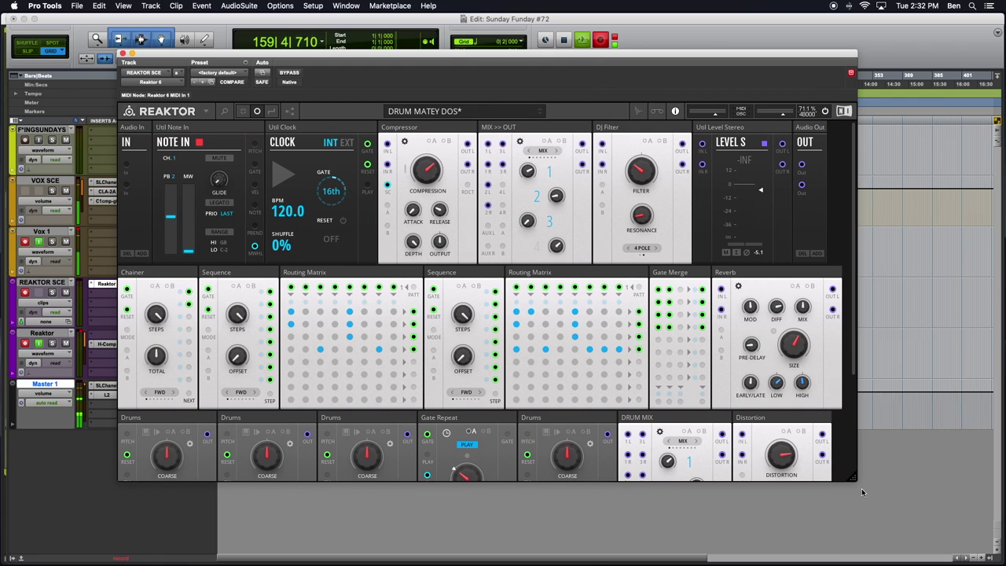
left_click_drag(855, 480, 839, 563)
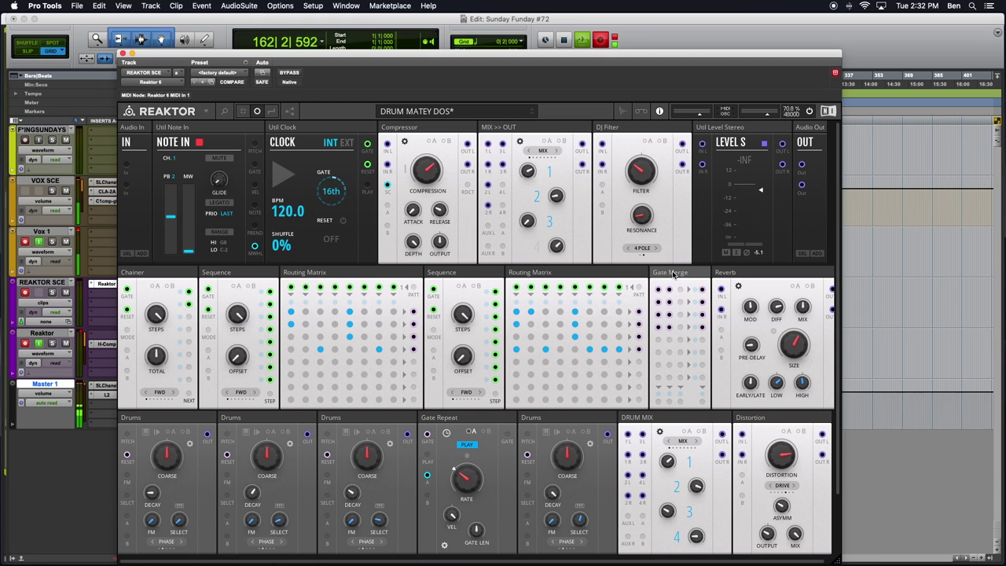
Step: Examine the patch cables of the Chainer, both Sequence blocks and both Routing Matrix blocks, and hide the cables
scroll(714, 307, "right", 1)
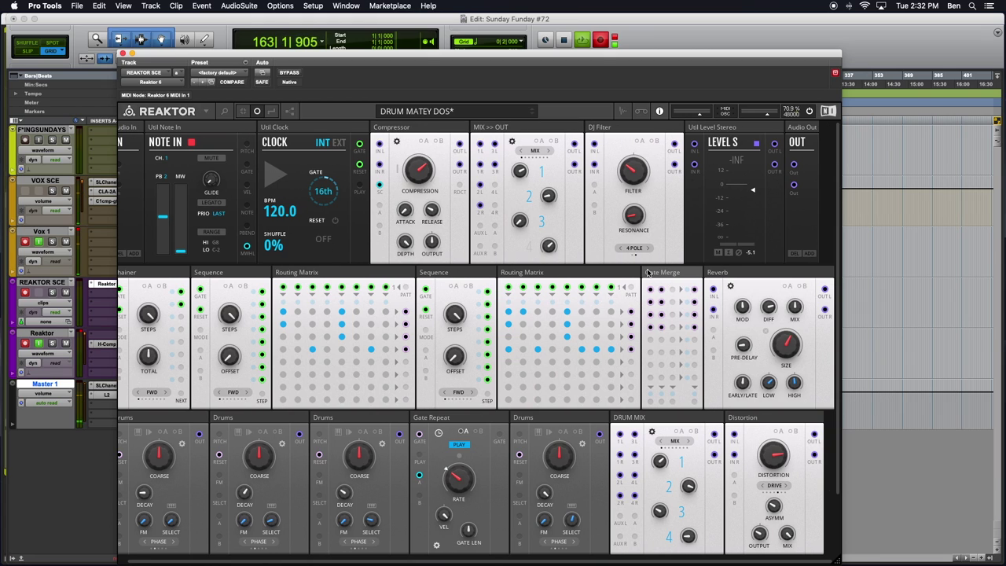
left_click(271, 111)
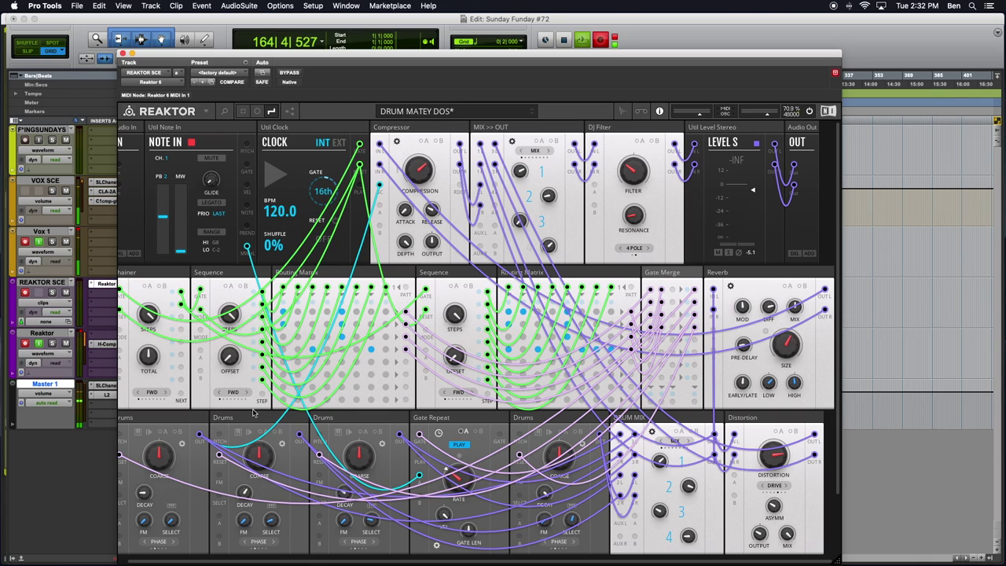
scroll(566, 452, "left", 1)
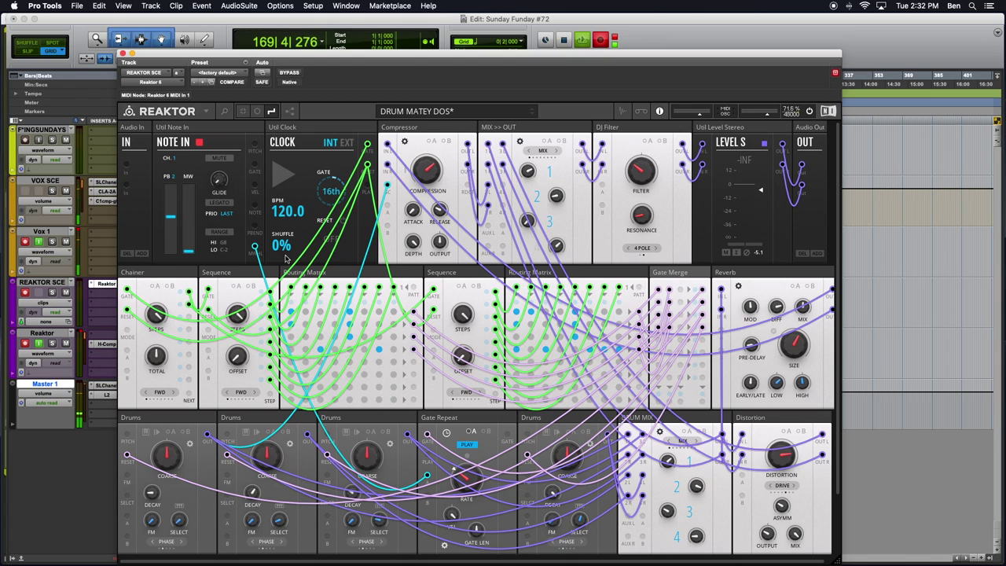
left_click(175, 276)
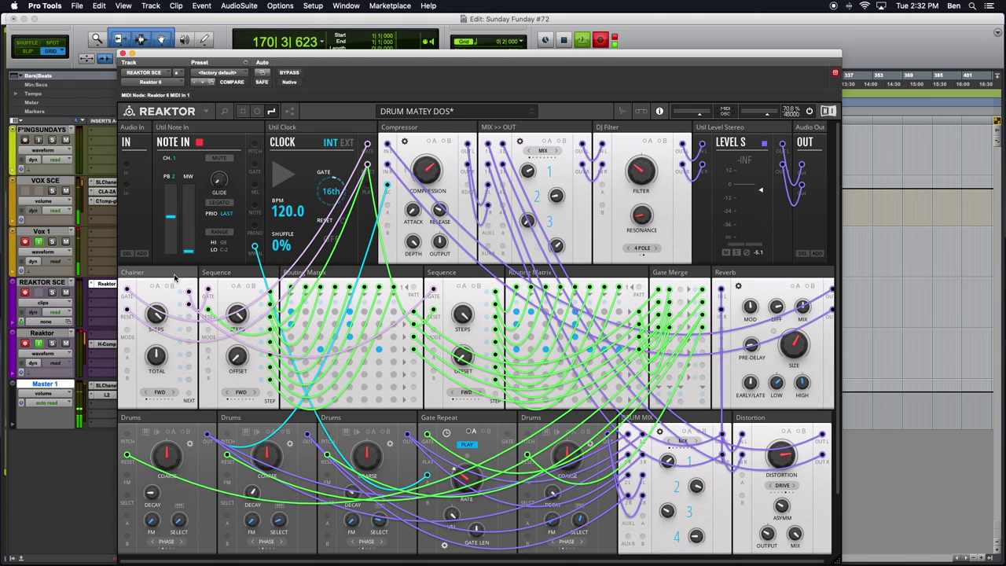
left_click(223, 275)
left_click(447, 277)
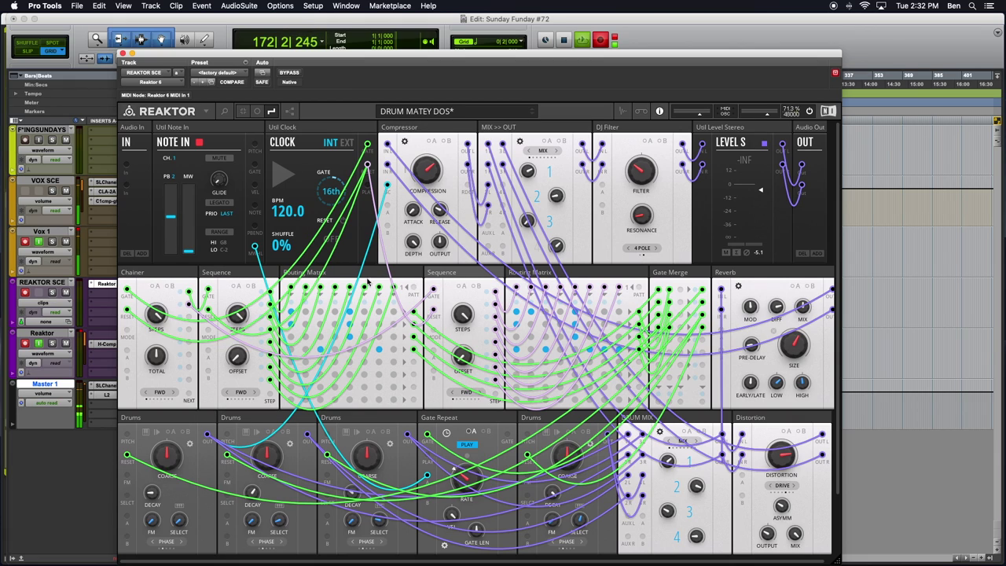
left_click(366, 277)
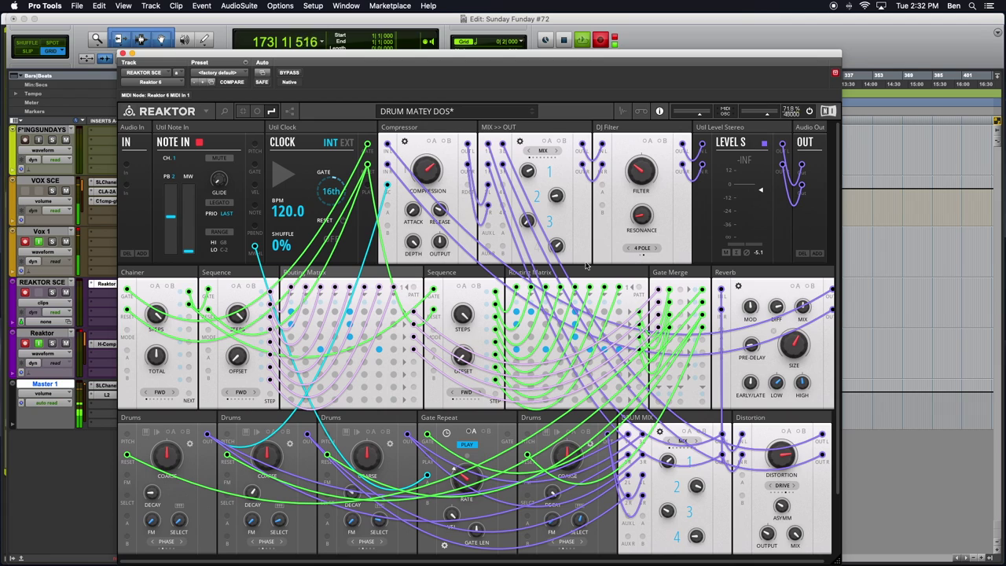
left_click(611, 268)
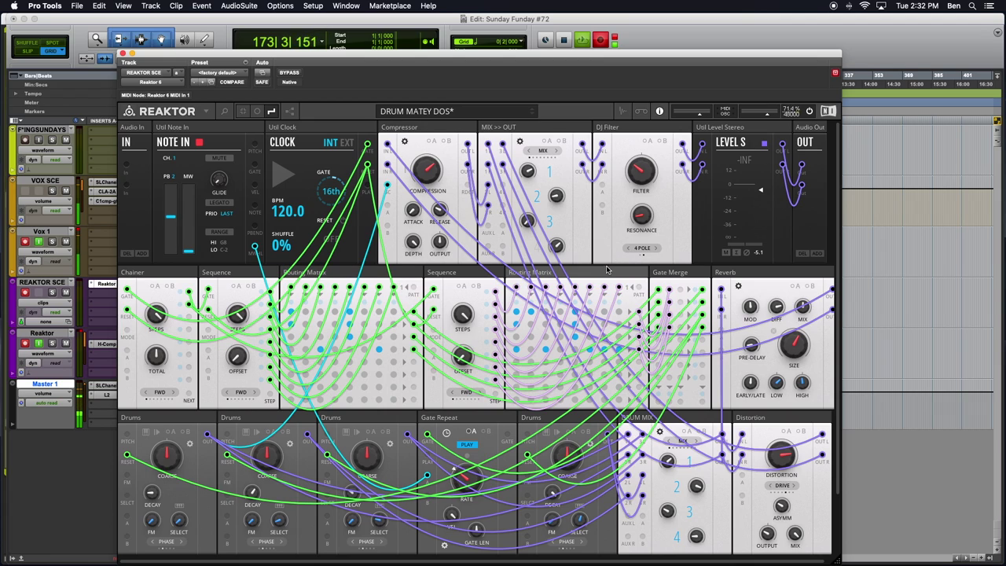
left_click(258, 111)
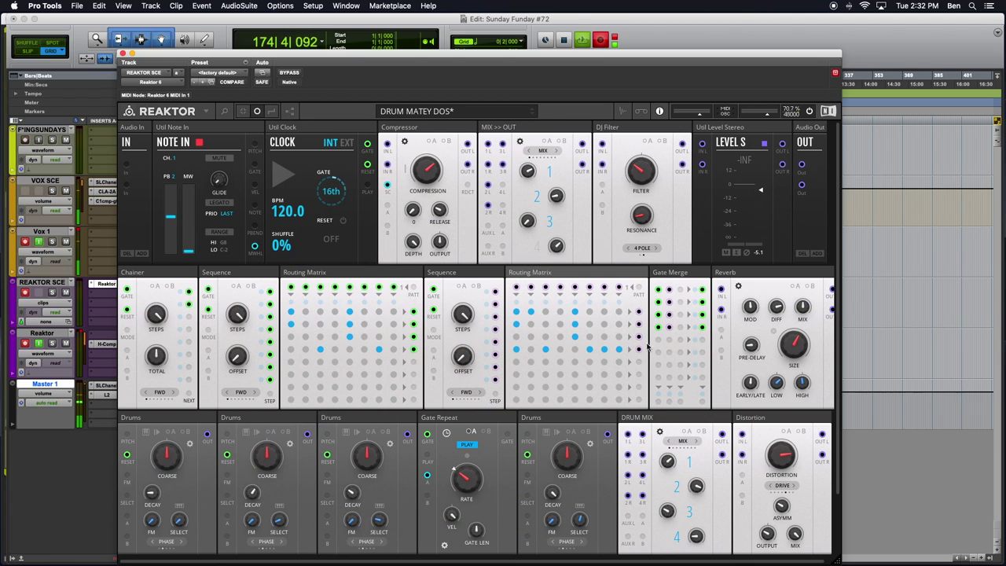
Step: Start the rack's clock and briefly display the cables to examine the Gate Merge connections
left_click(283, 172)
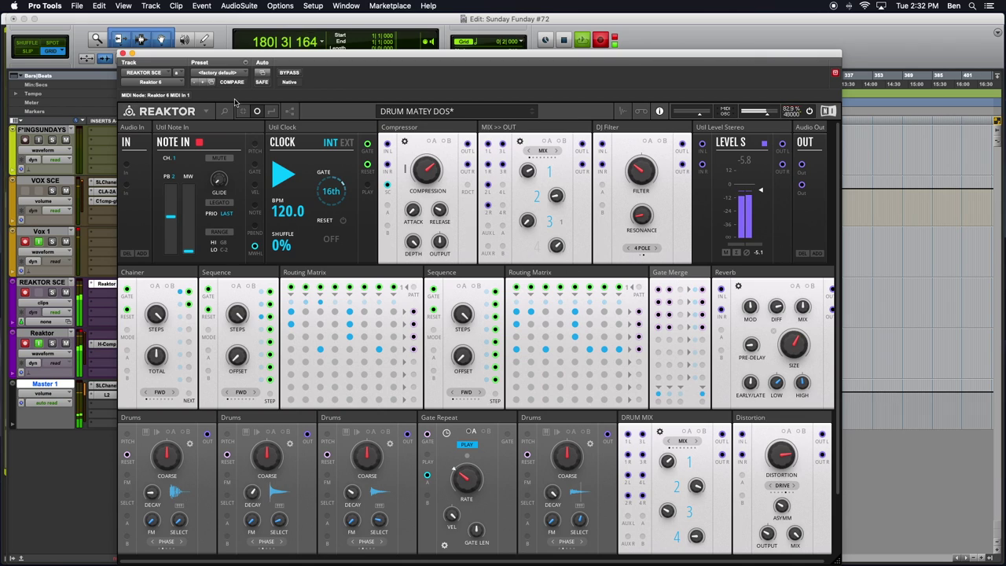
left_click(271, 112)
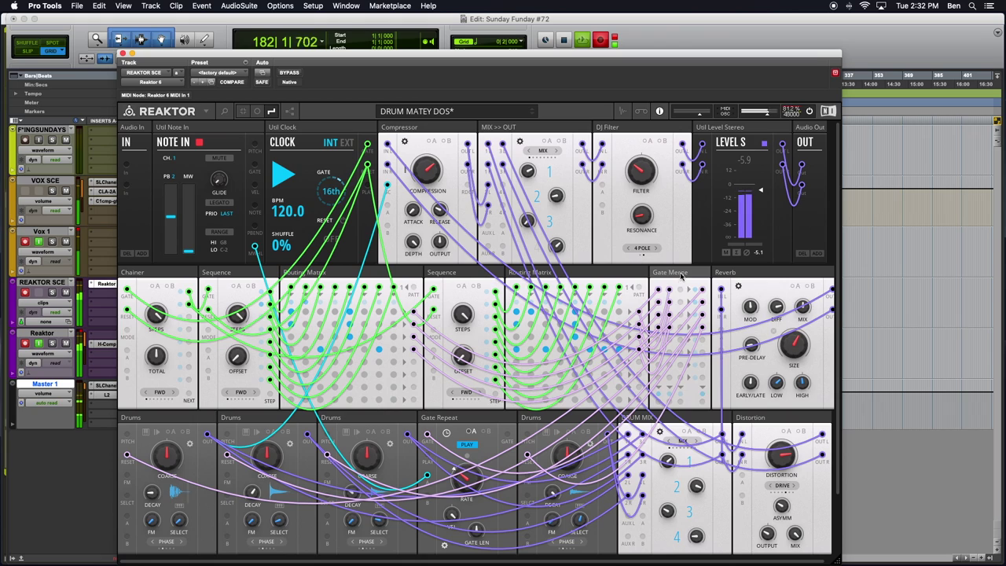
left_click(271, 111)
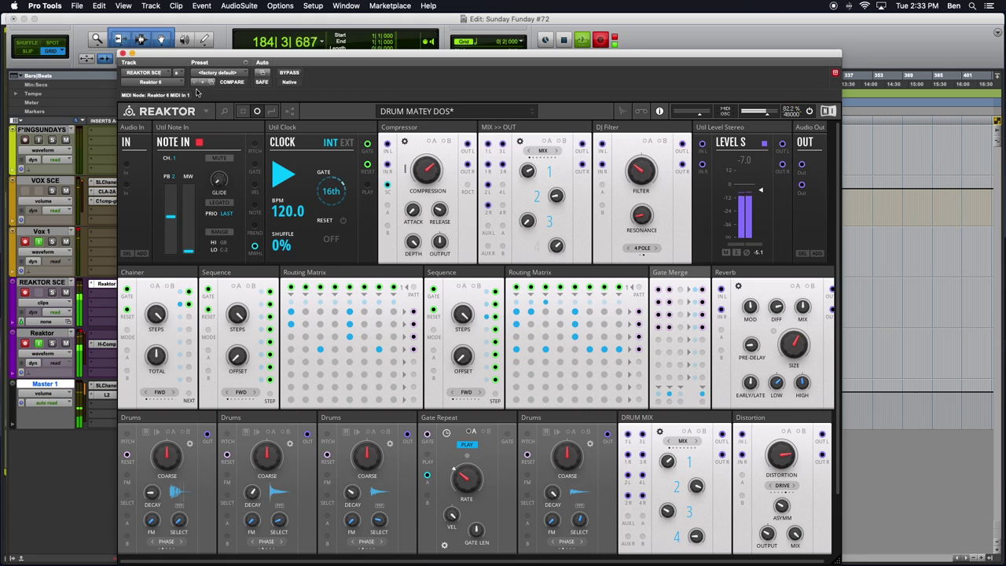
Step: Reopen the DRUM MATEY.nksr rack from the recent files, discarding the changes to DRUM MATEY DOS
left_click(208, 111)
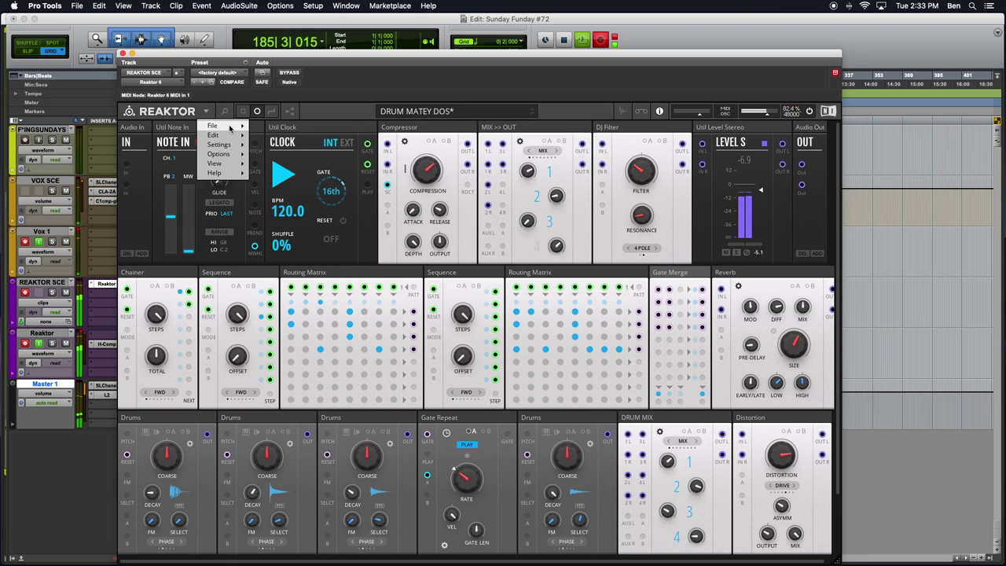
mouse_move(230, 126)
mouse_move(315, 153)
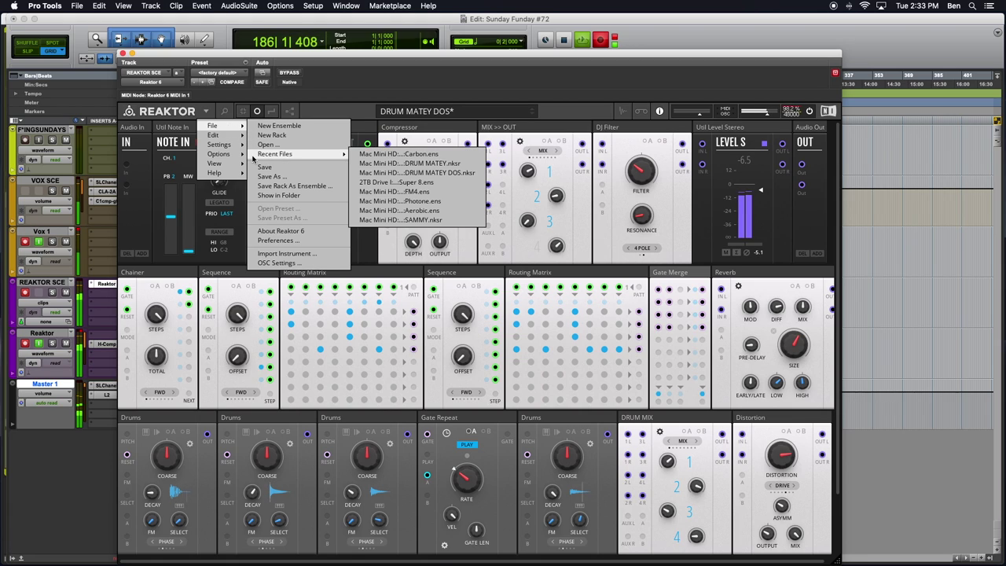
left_click(404, 165)
left_click(531, 206)
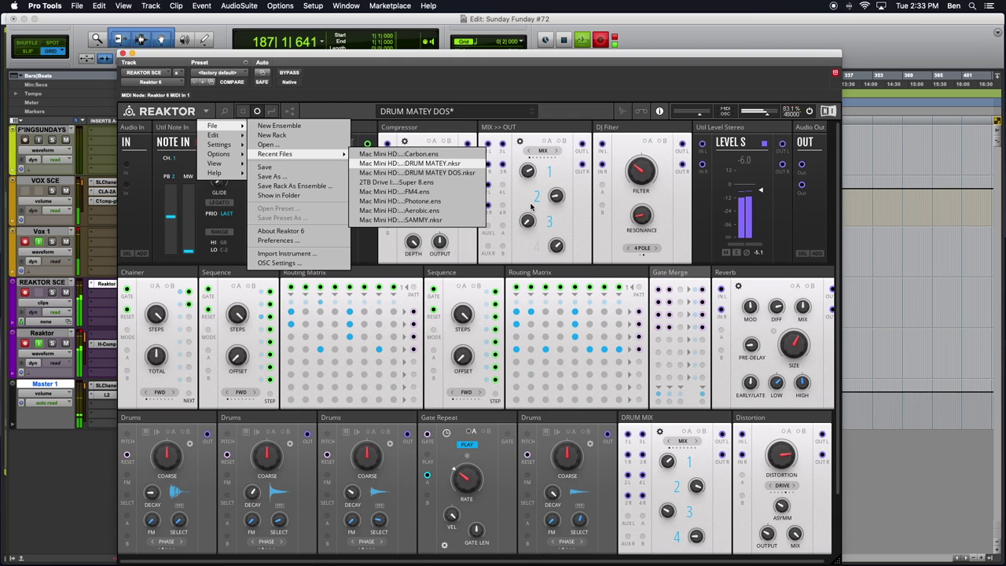
key("Return")
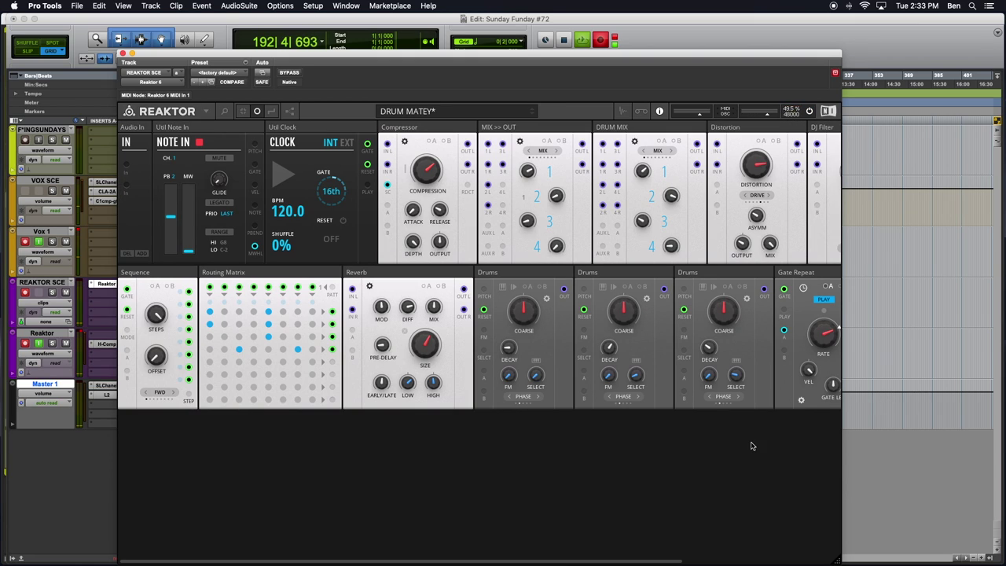
Step: Widen the plug-in window, move the four Drums blocks and the Gate Repeat to a new third row, and reposition the window
left_click_drag(838, 560, 989, 553)
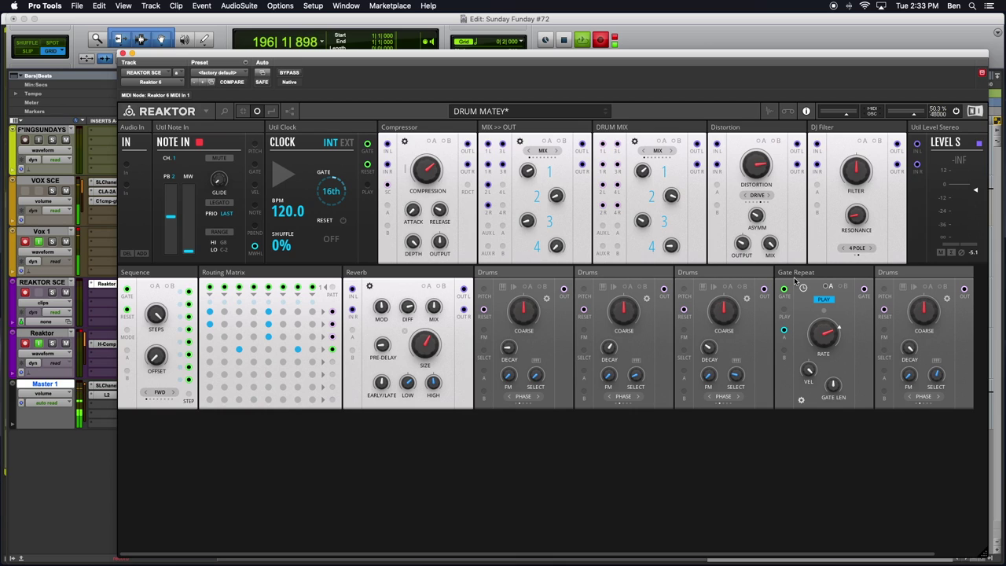
left_click_drag(511, 274, 572, 352)
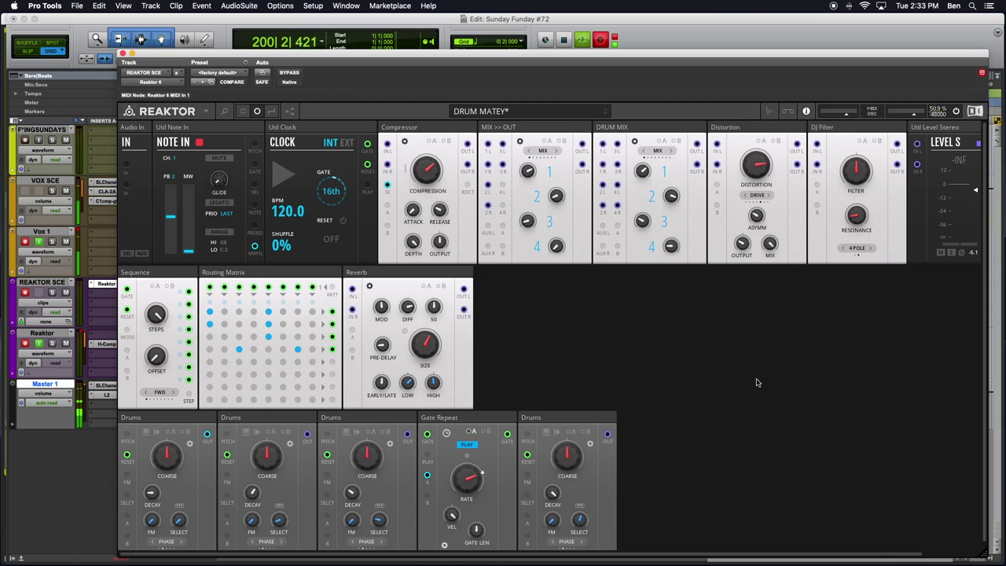
left_click_drag(509, 58, 452, 50)
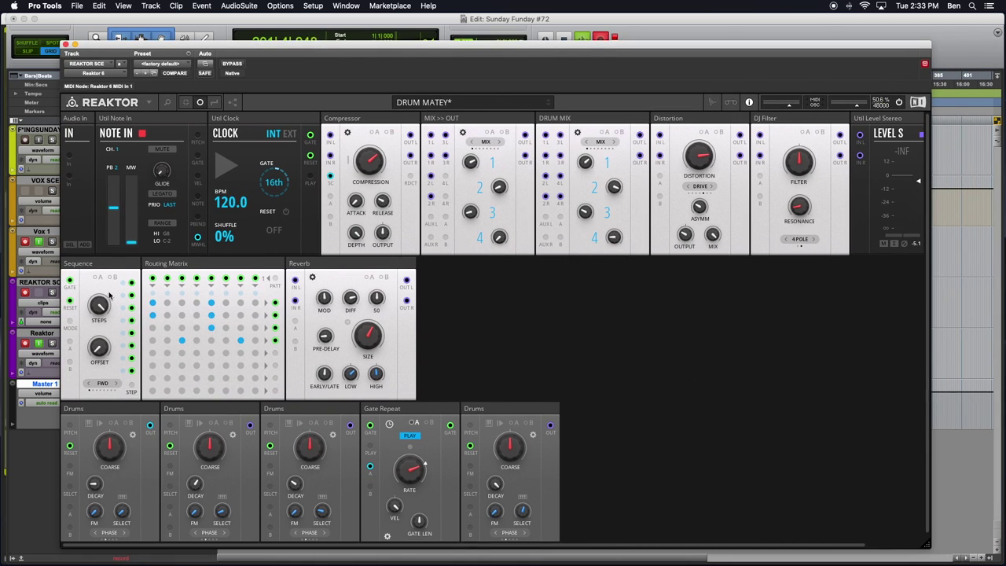
Step: Check the patch cables of the rearranged DRUM MATEY rack and return to the ports view
left_click(212, 104)
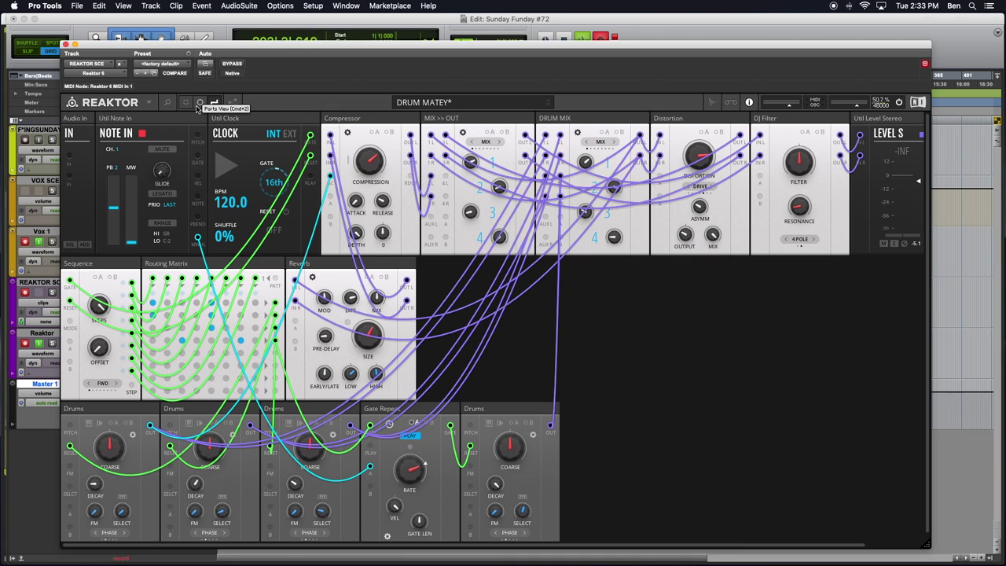
left_click(197, 109)
left_click(214, 104)
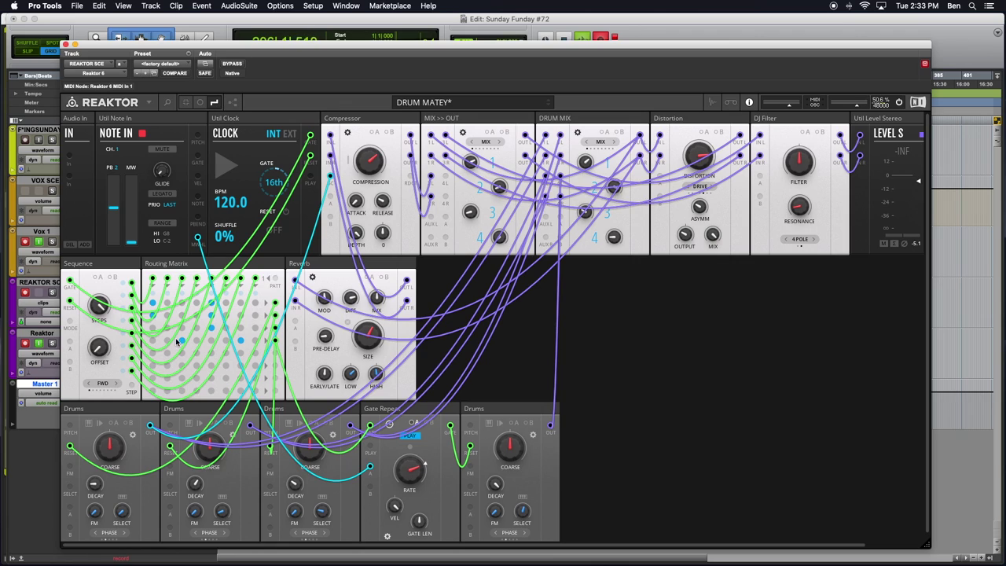
left_click(200, 103)
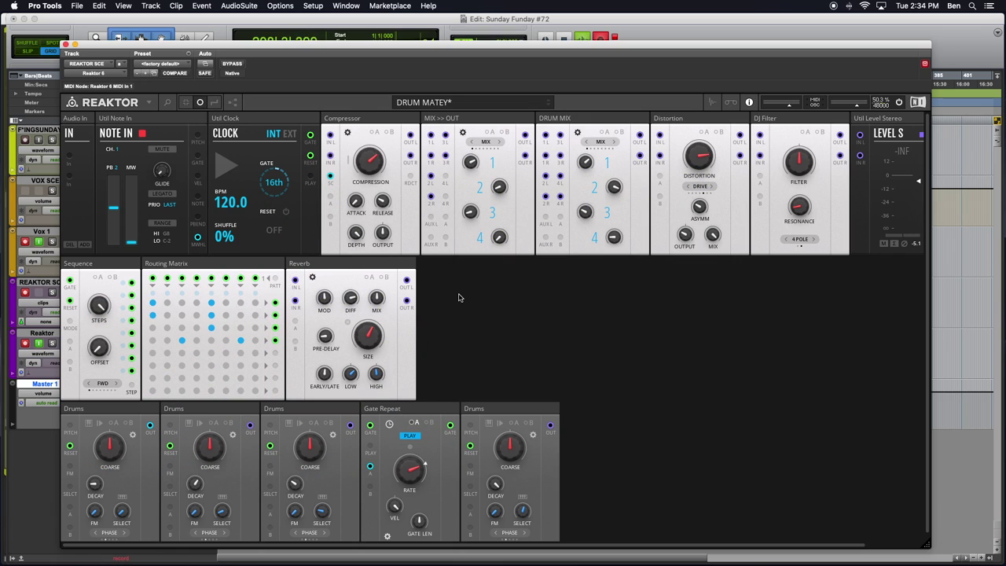
Step: Enlarge the plug-in window slightly and add the Toy Box Sampling Pack SEQ-Chainer block to the rack
scroll(459, 297, "down", 1)
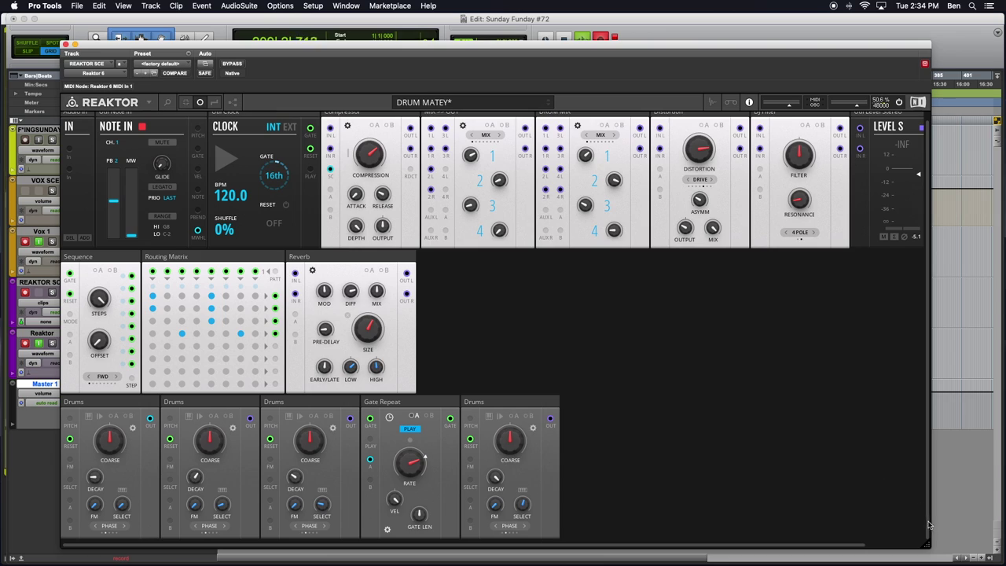
left_click_drag(928, 543, 928, 559)
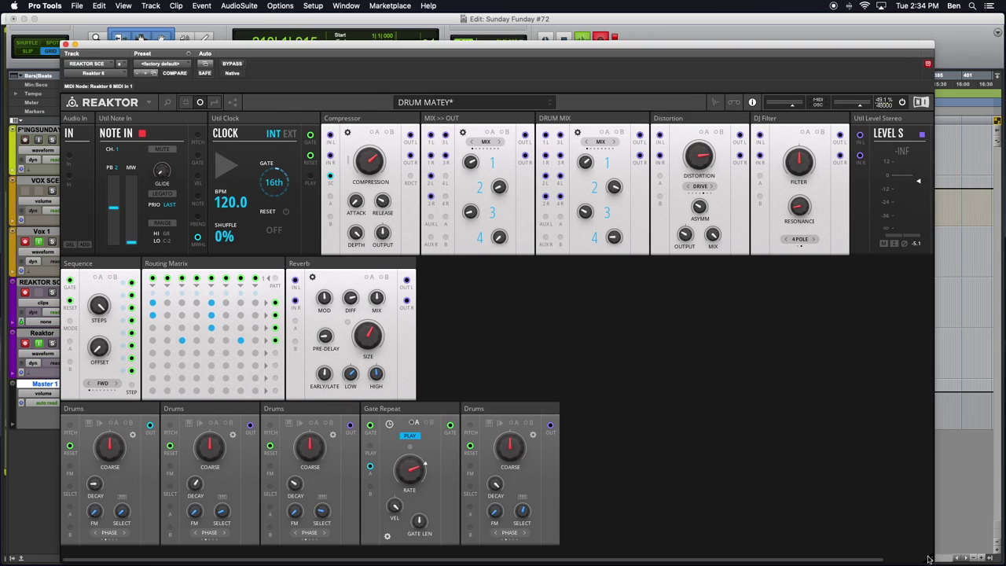
double_click(638, 367)
type("Toy Box")
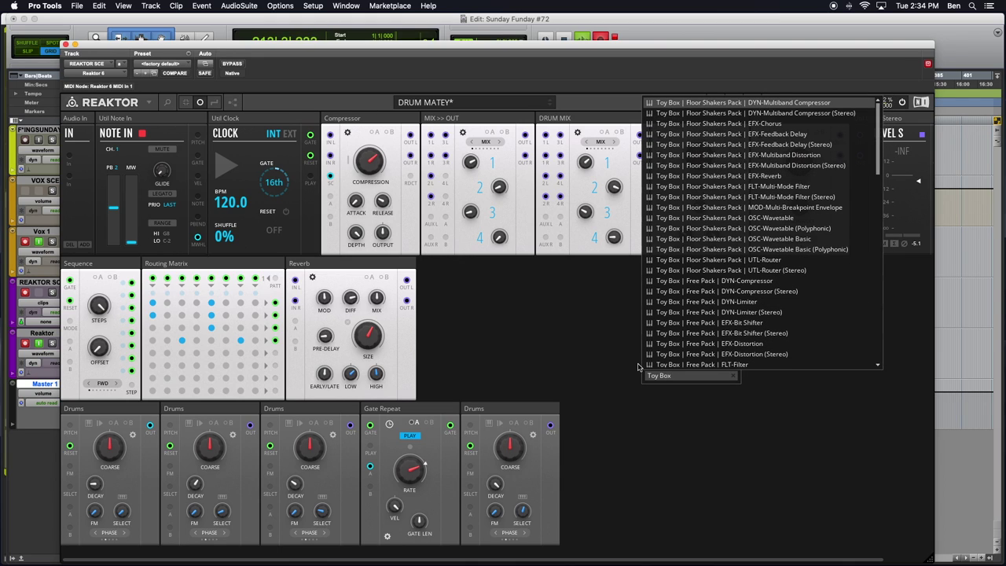
type(" Sampling")
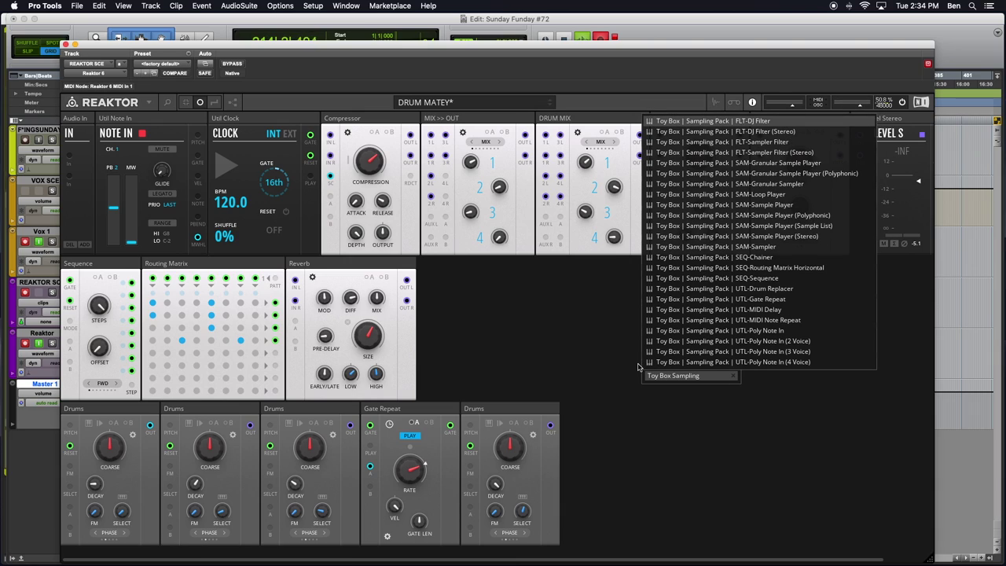
left_click(766, 257)
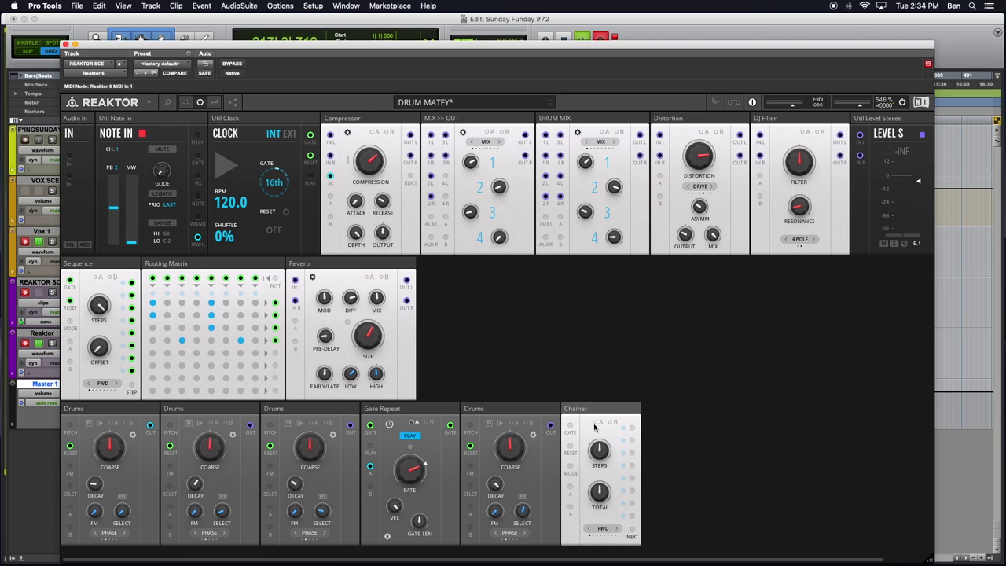
Step: Place the Chainer first in the second row and patch the Clock's Gate and Reset outputs to its matching inputs, coloring the Gate wire green
left_click_drag(605, 411, 73, 270)
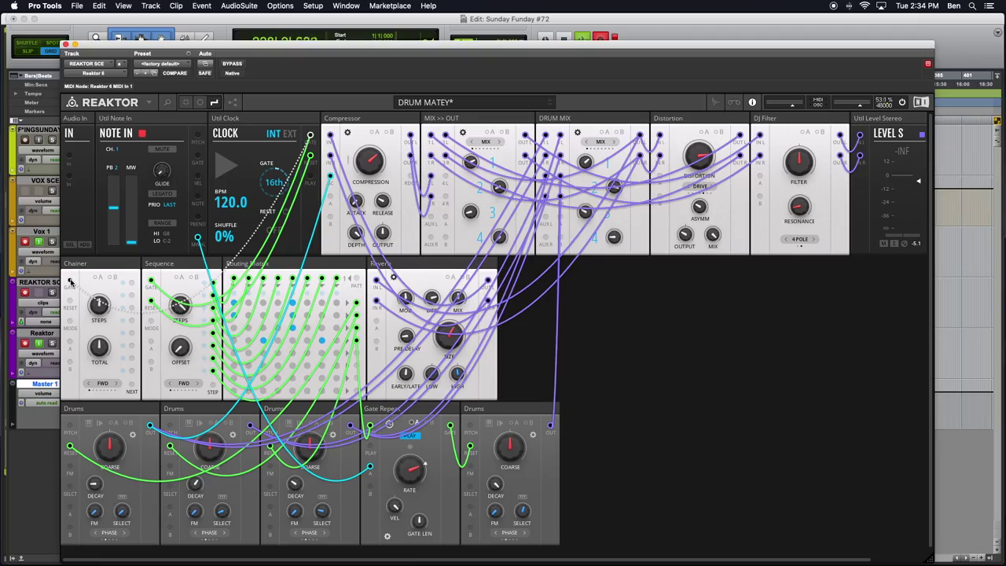
left_click_drag(69, 282, 71, 281)
right_click(72, 277)
mouse_move(87, 286)
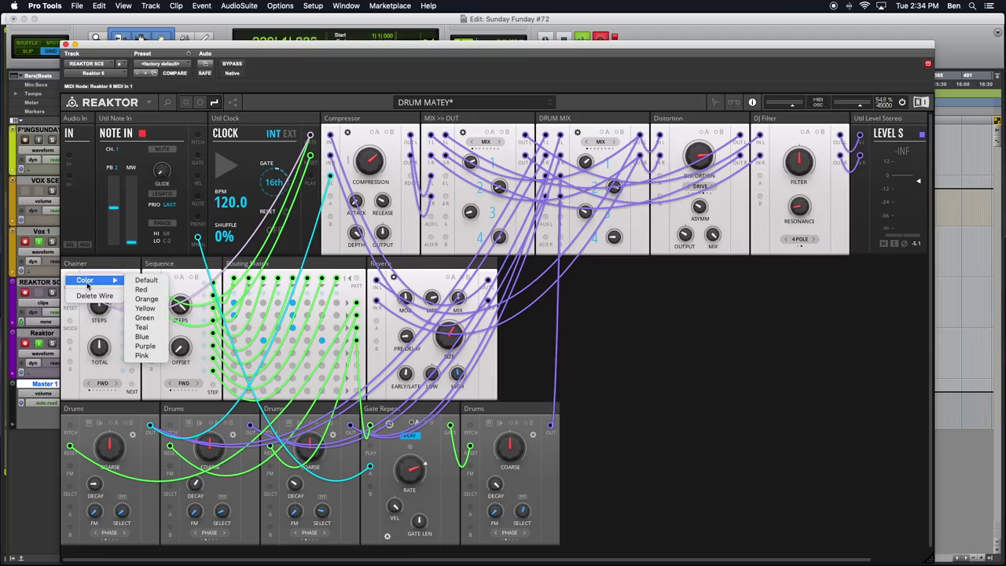
left_click(145, 317)
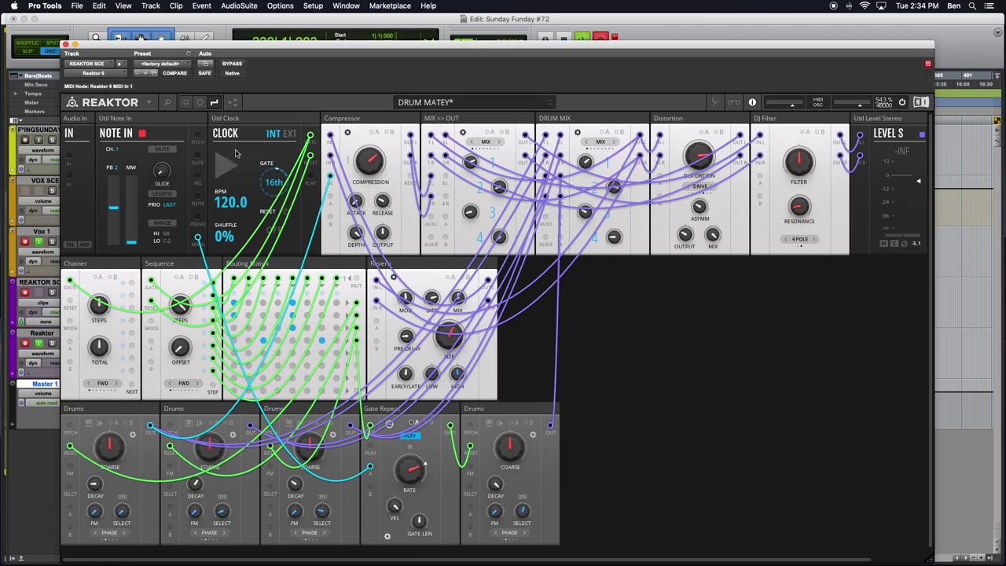
left_click_drag(311, 156, 70, 302)
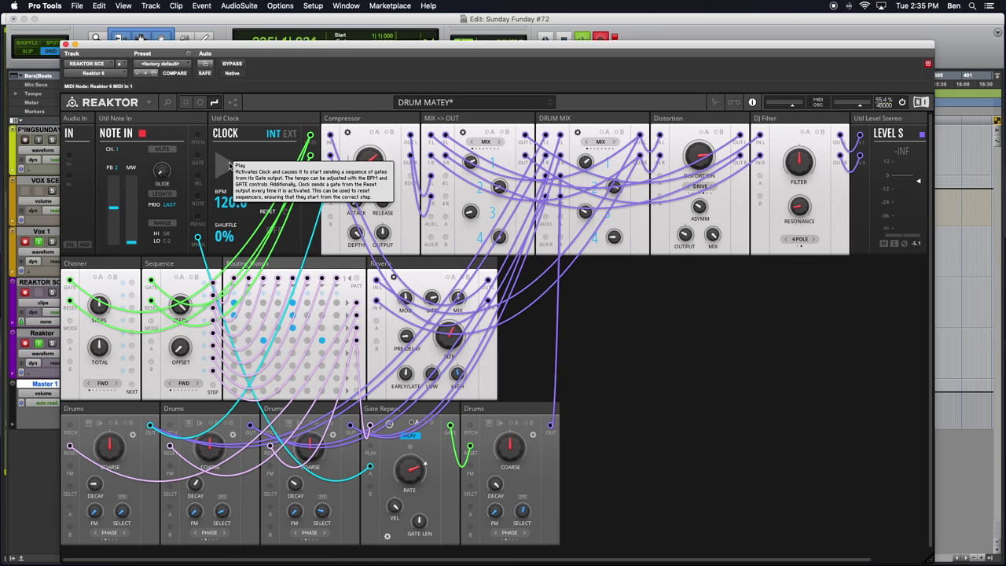
Step: Start the Clock and set the Chainer's Steps to 16, restarting playback to hear the sequence
left_click(227, 165)
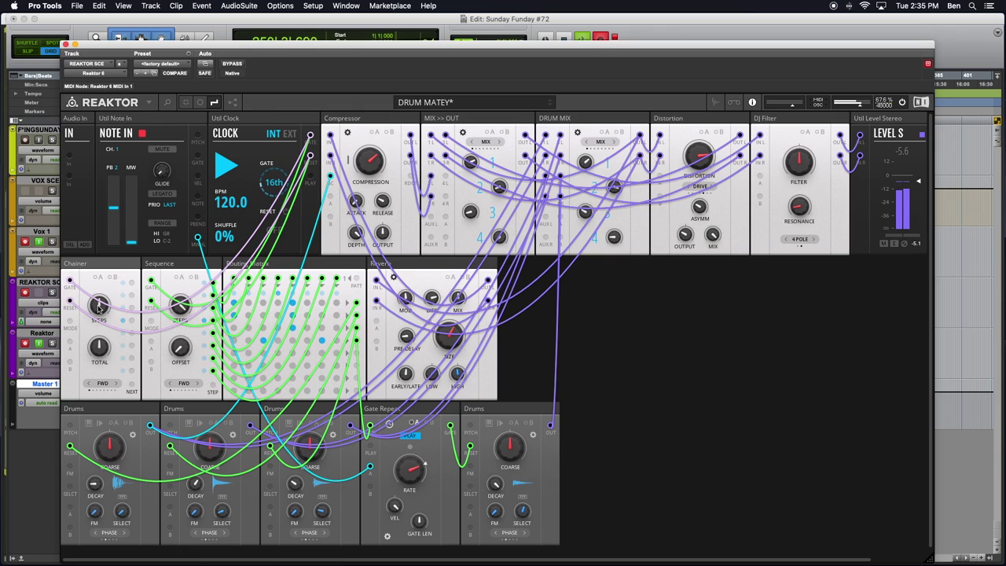
left_click(334, 268)
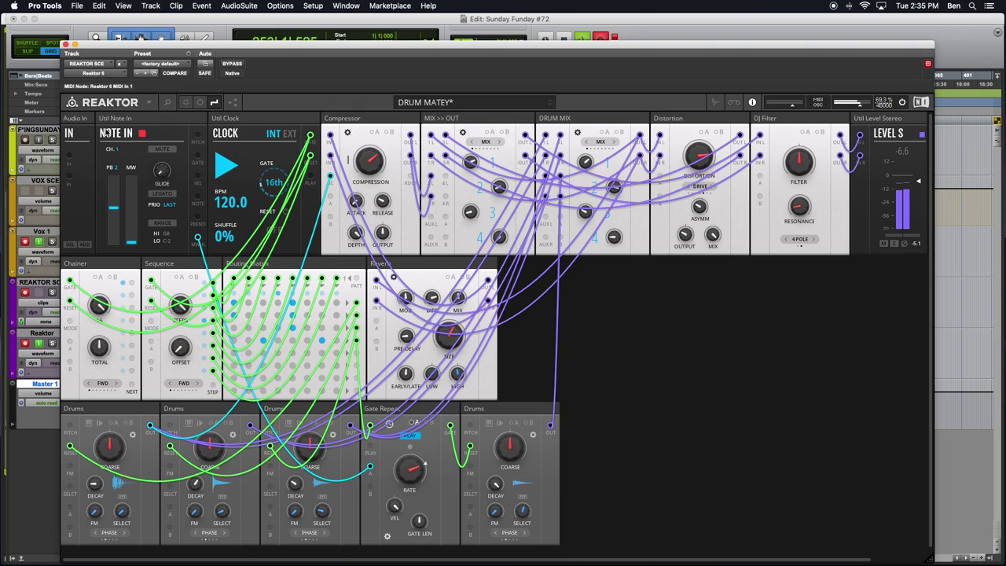
mouse_move(156, 186)
mouse_move(100, 347)
left_click(228, 169)
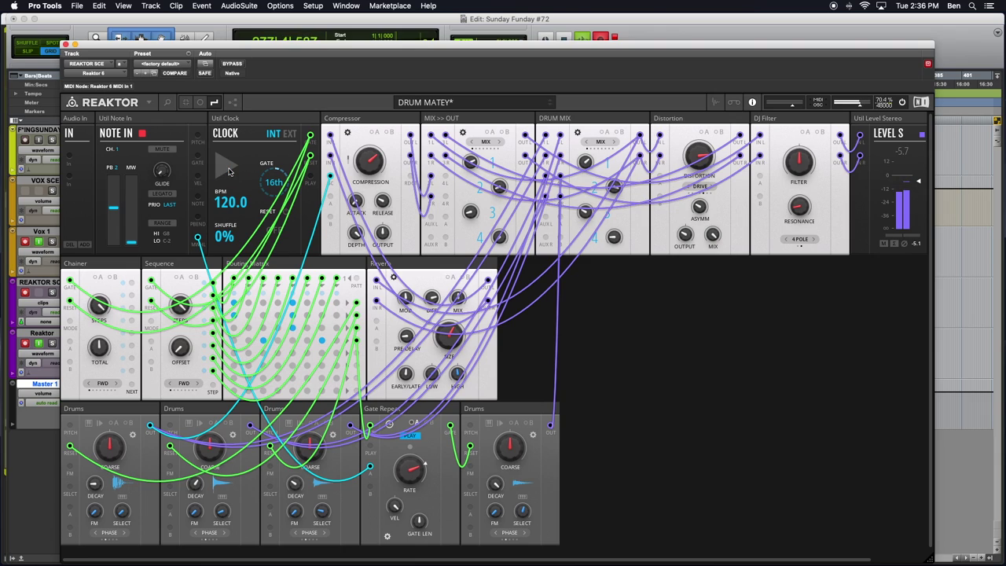
left_click(228, 169)
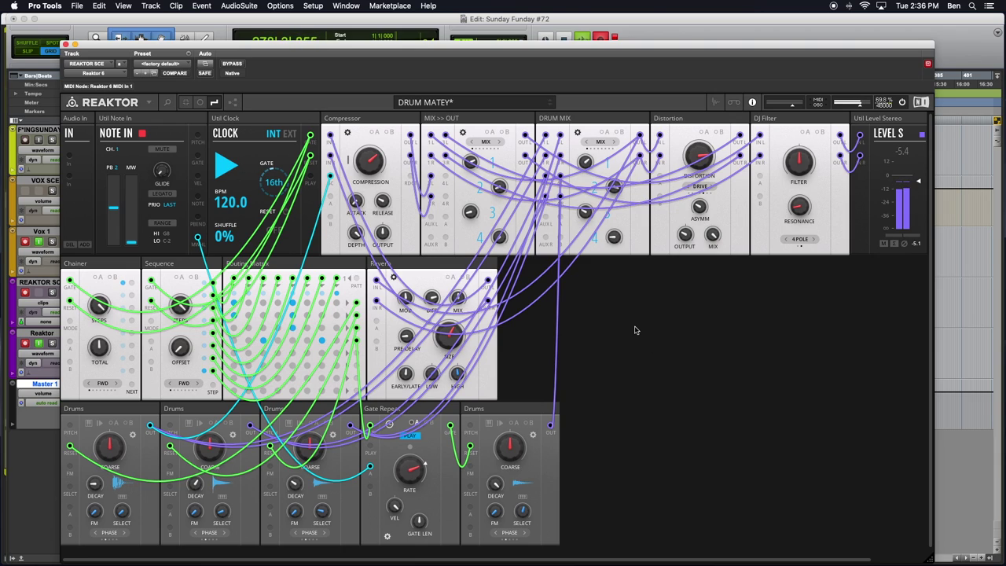
Step: Return to the ports view and add the Toy Box Free Pack UTL-Gate Merge block to the end of the second row
left_click(201, 103)
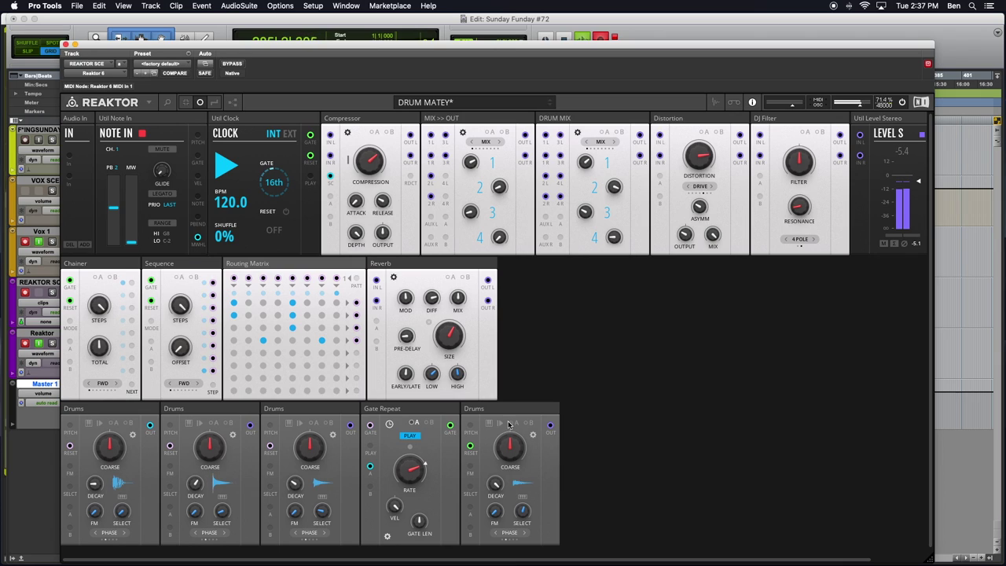
mouse_move(520, 410)
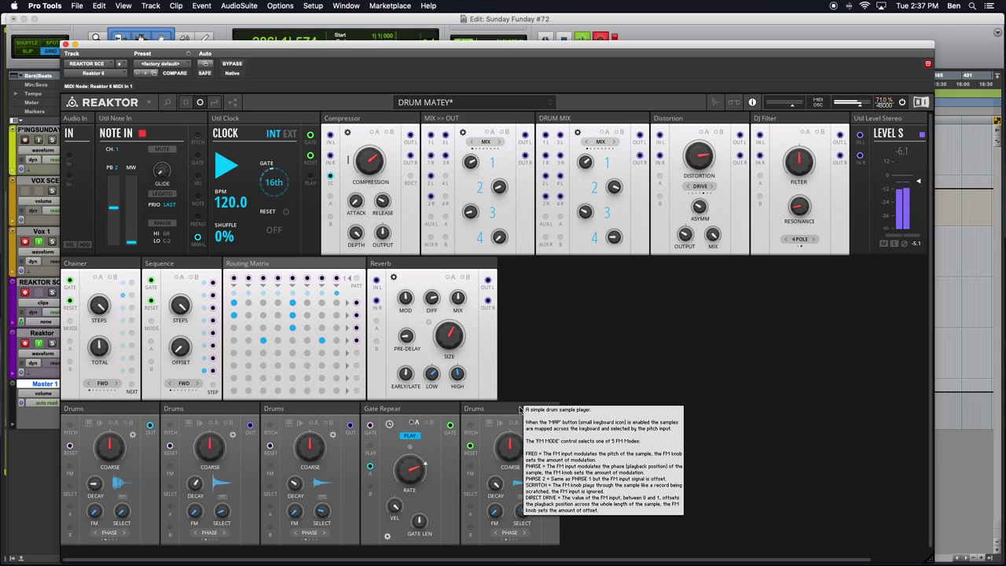
double_click(555, 341)
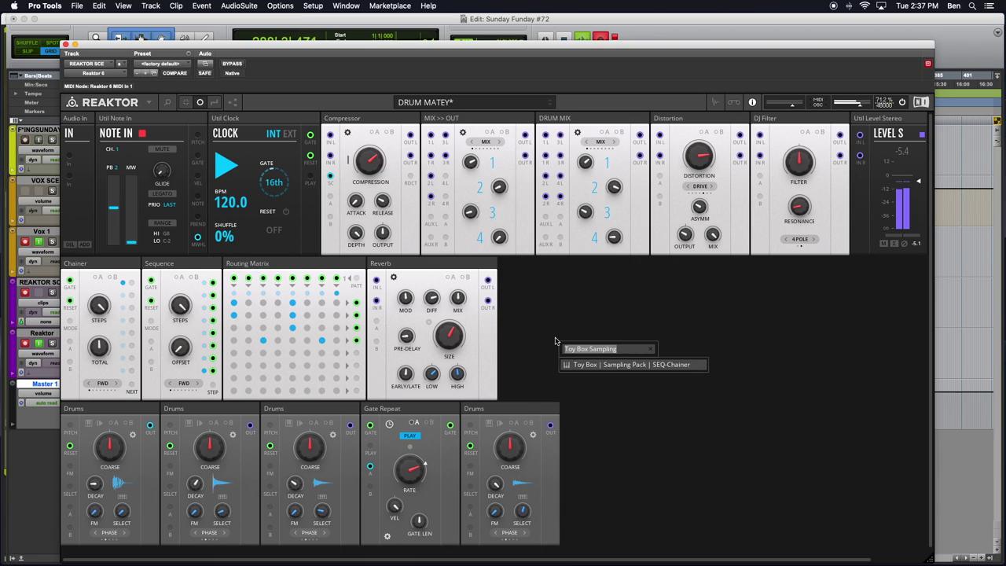
type("Toy Box Merge")
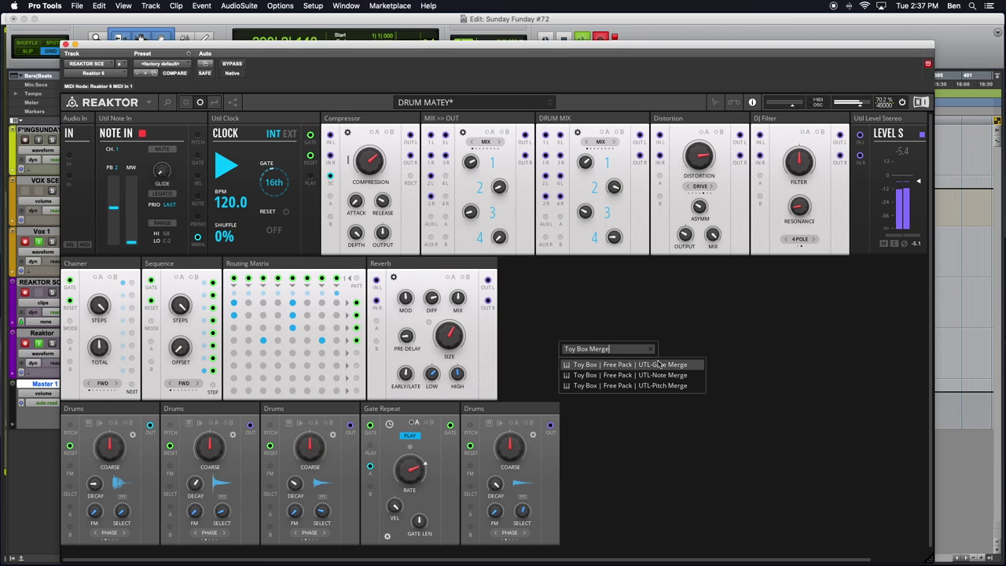
left_click(658, 364)
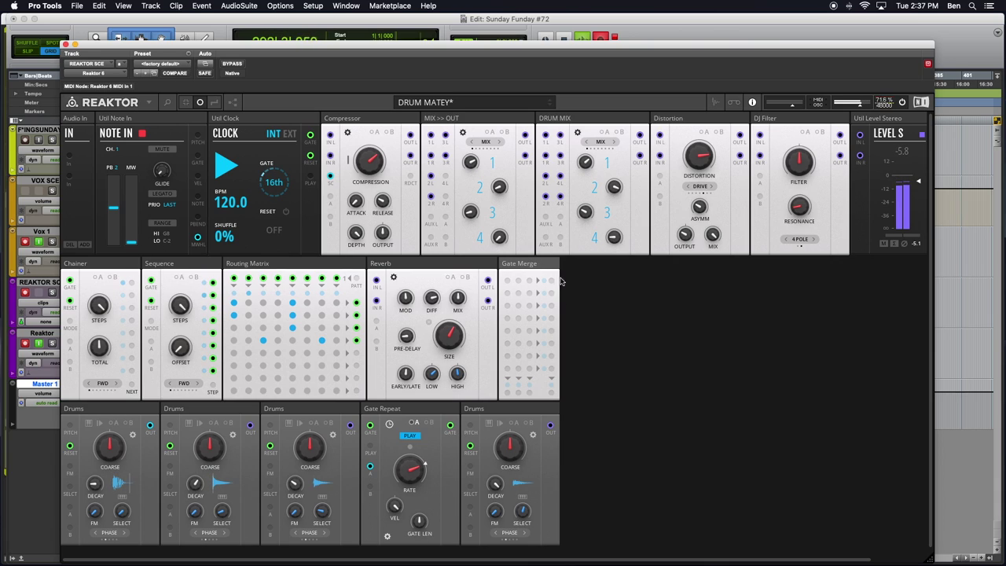
Step: Patch the Routing Matrix's first four row outputs into the first four inputs of the Gate Merge's first column
left_click(332, 271)
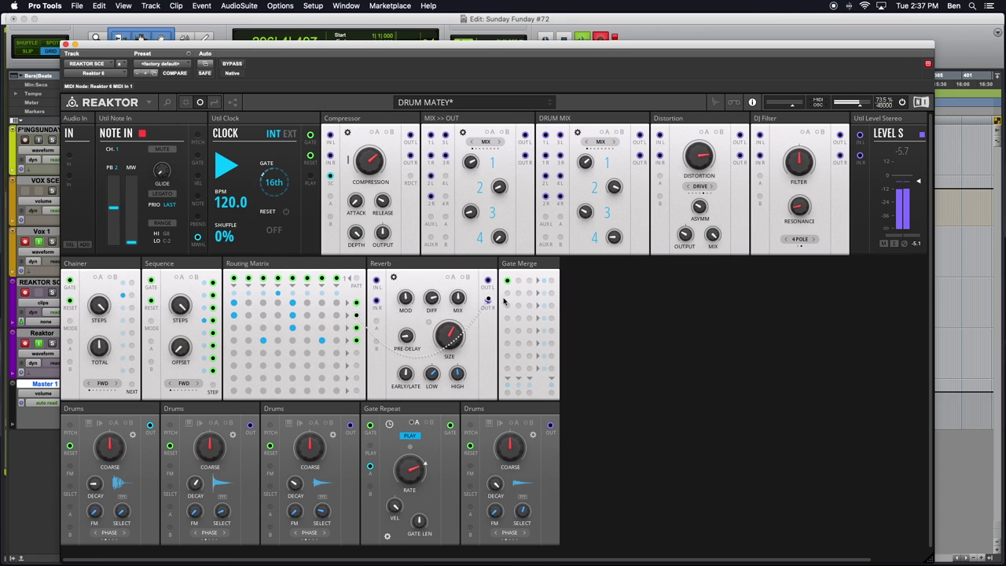
left_click_drag(356, 327, 507, 306)
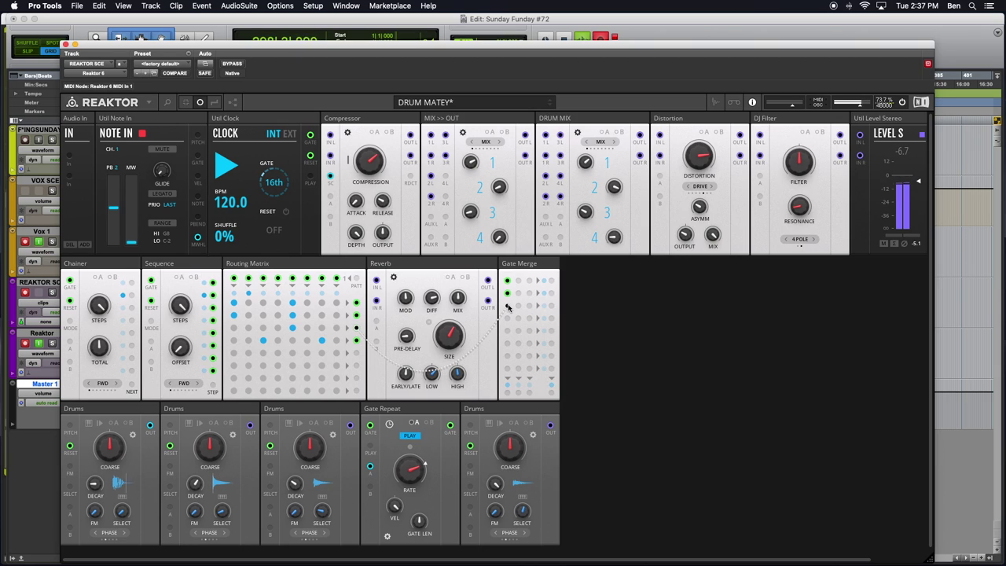
left_click_drag(507, 306, 507, 305)
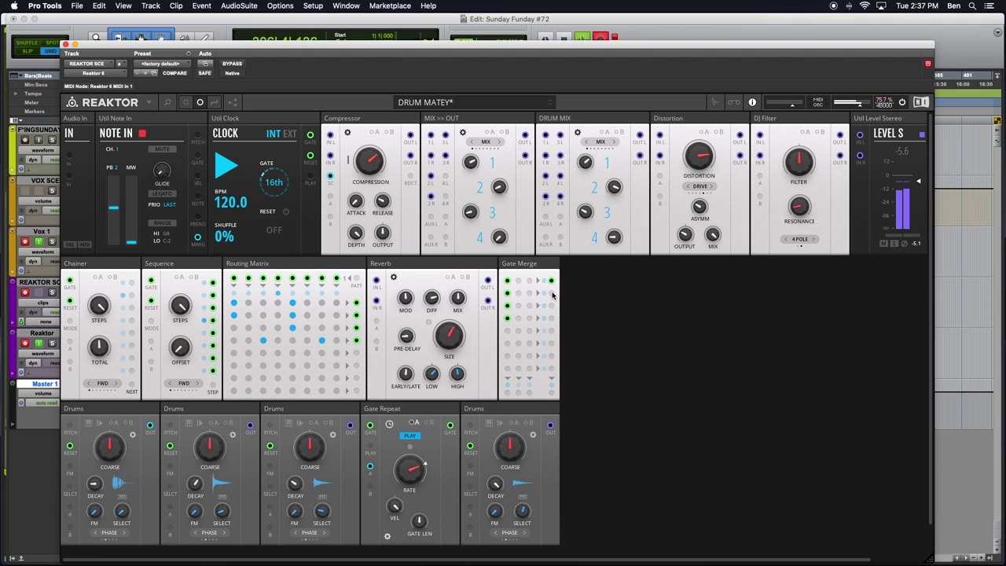
Step: Patch the Gate Merge outputs to the Drums Reset inputs and the Gate Repeat's Gate input, and check the resulting cables
left_click_drag(552, 294, 169, 446)
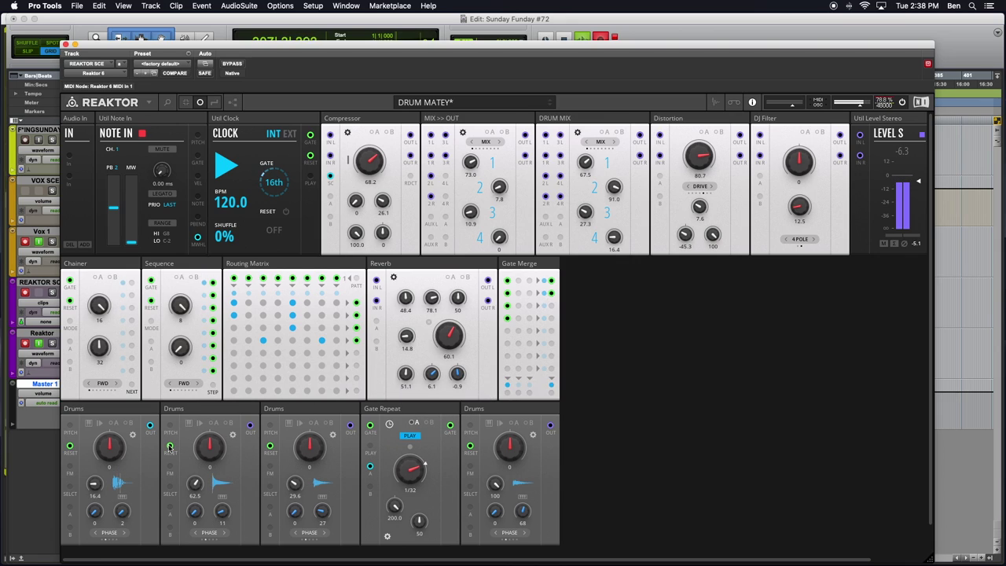
left_click_drag(550, 303, 269, 446)
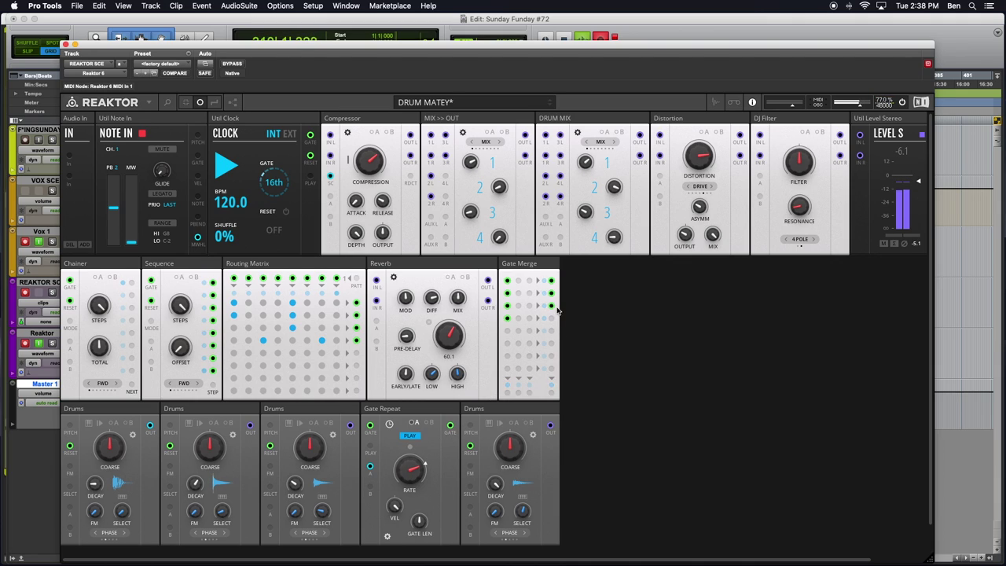
left_click_drag(552, 318, 370, 427)
left_click(214, 102)
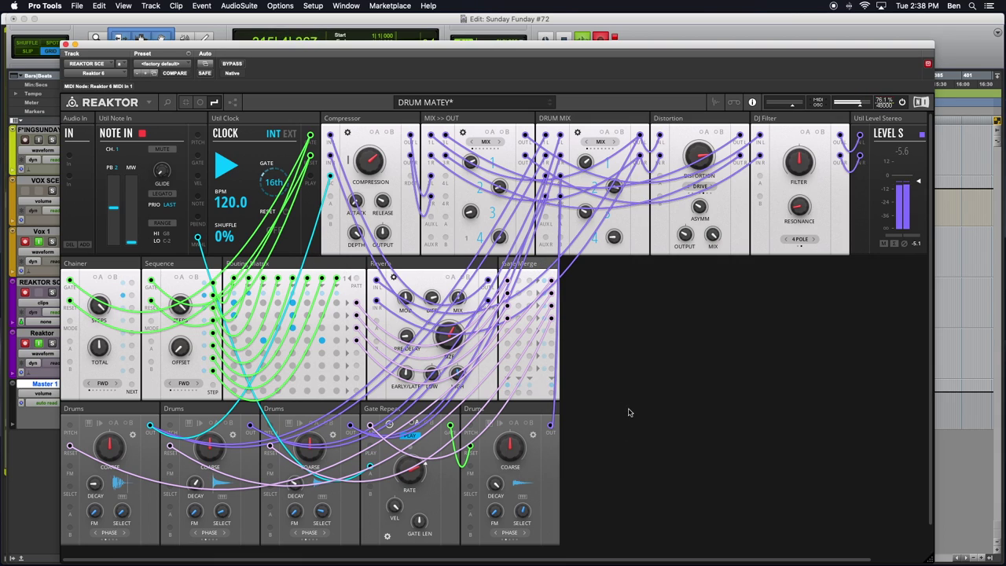
left_click(193, 103)
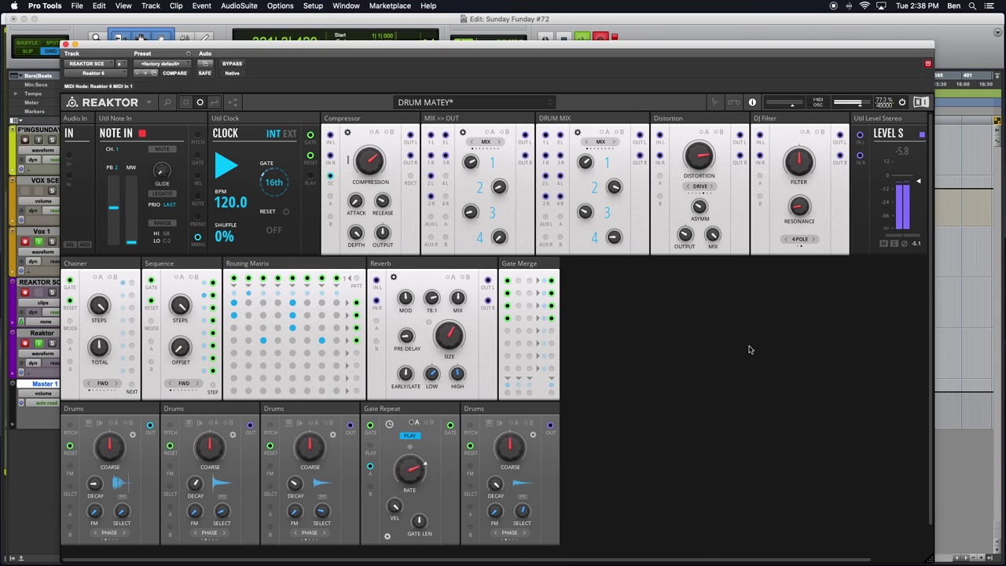
Step: Add the Toy Box Sampling Pack SEQ-Sequence block and place it between the Routing Matrix and the Reverb
double_click(704, 333)
type("Toy Box Sequence")
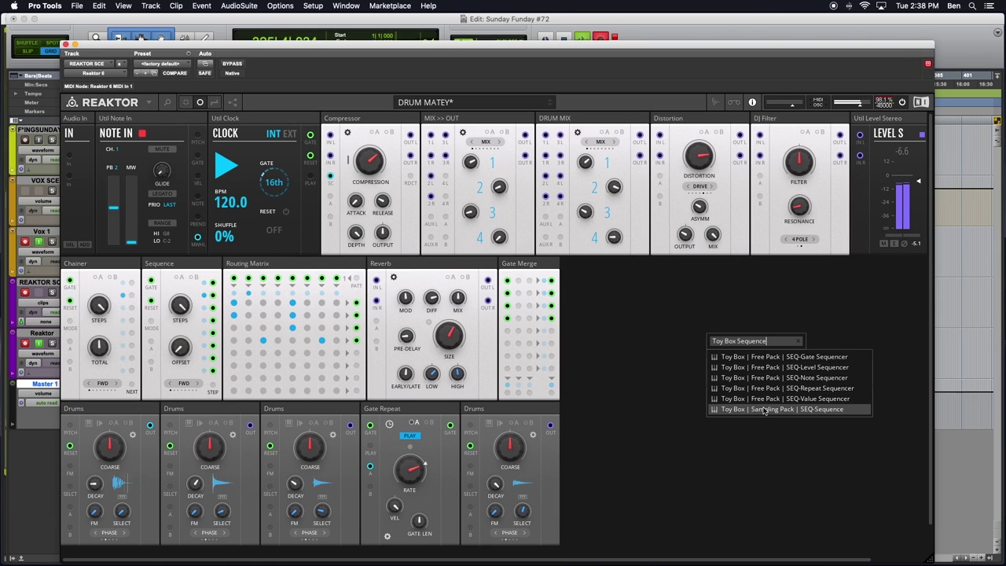
left_click(838, 413)
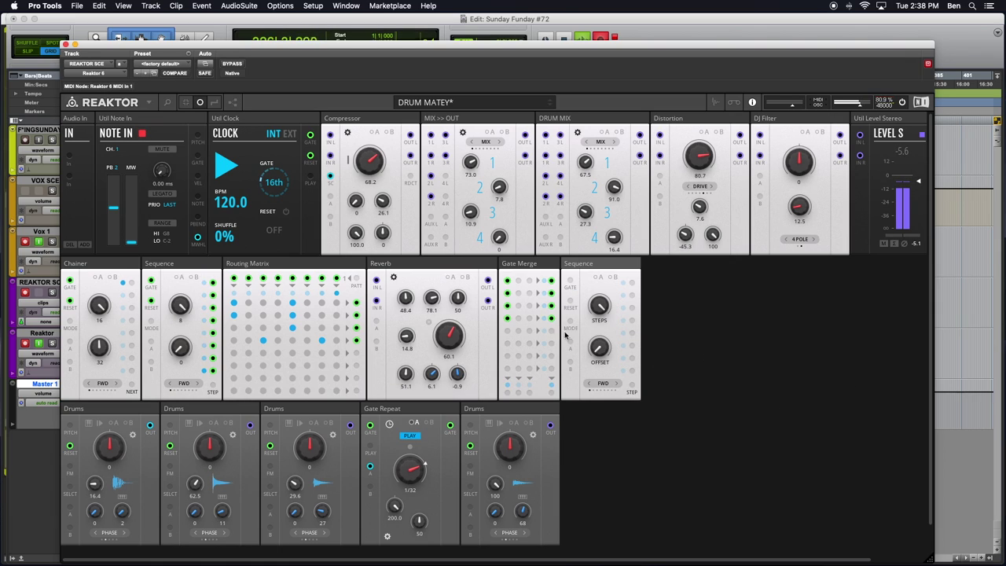
left_click_drag(603, 271, 404, 280)
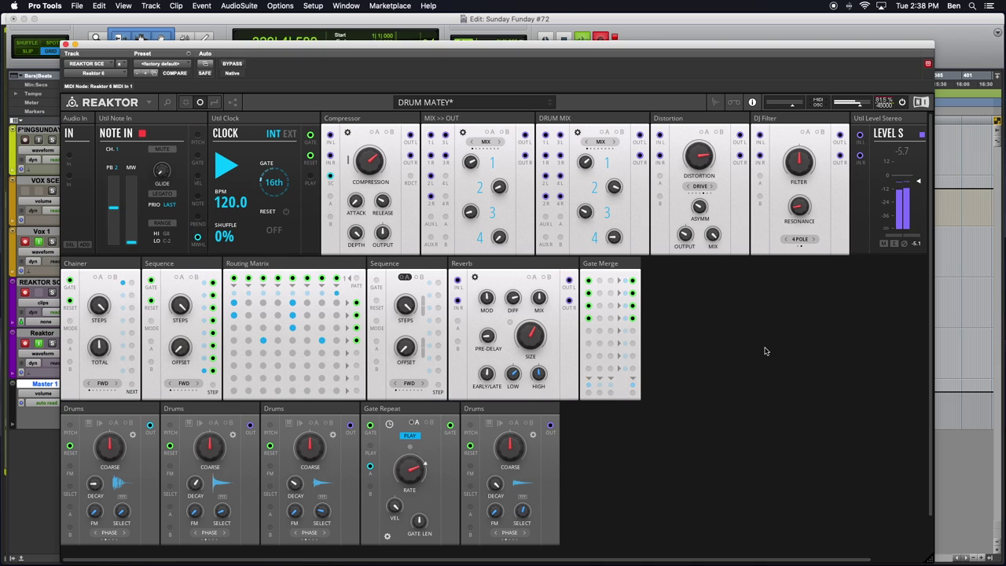
Step: Add the Toy Box Sampling Pack SEQ-Routing Matrix Horizontal block and place it between the second Sequence and the Reverb
double_click(700, 358)
type("TOY Box")
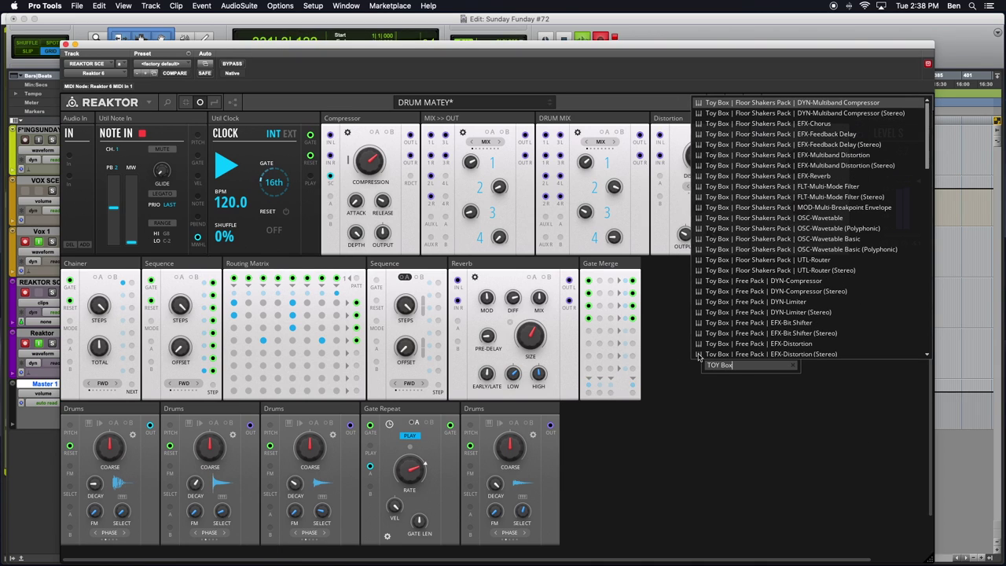
type(" ROuting")
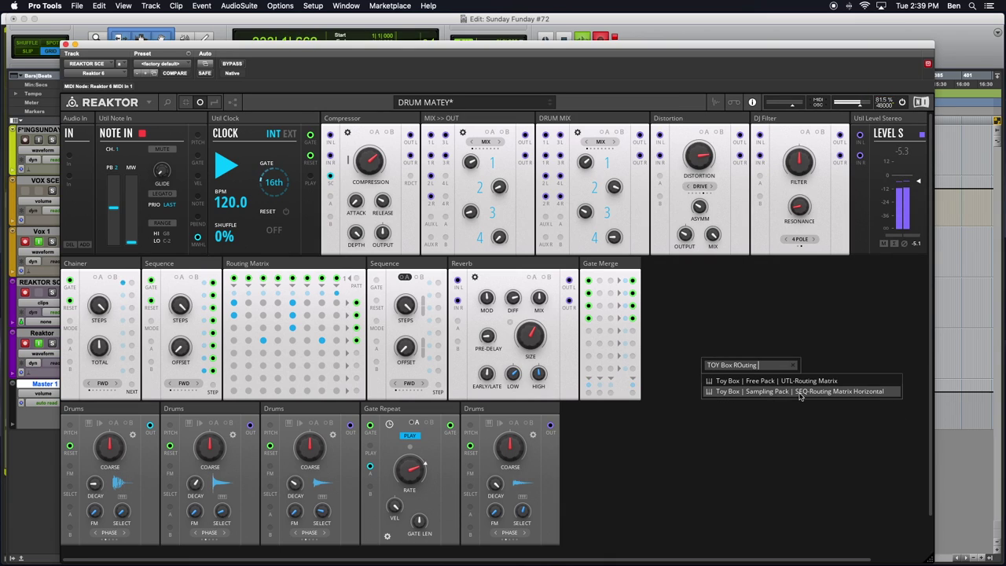
double_click(866, 397)
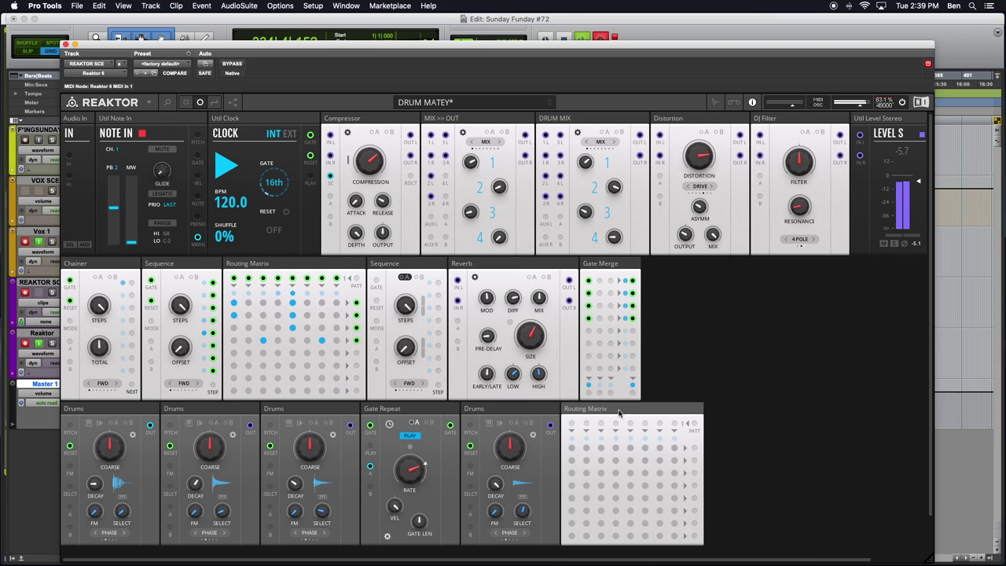
left_click_drag(618, 412, 518, 316)
left_click_drag(503, 297, 477, 253)
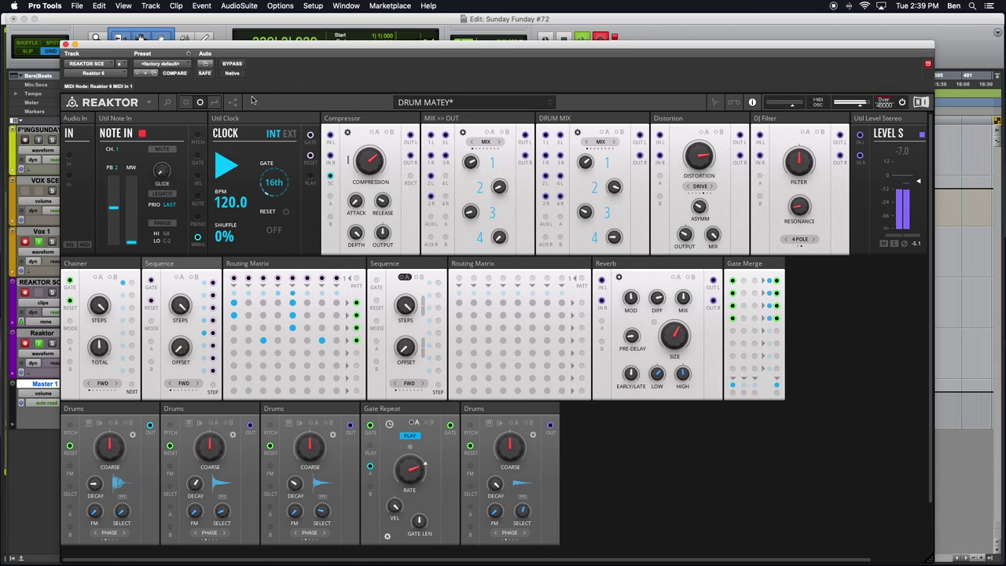
Step: Review the patch cables and patch the Chainer's first two Next outputs to the Gate inputs of the two Sequence blocks
left_click(214, 103)
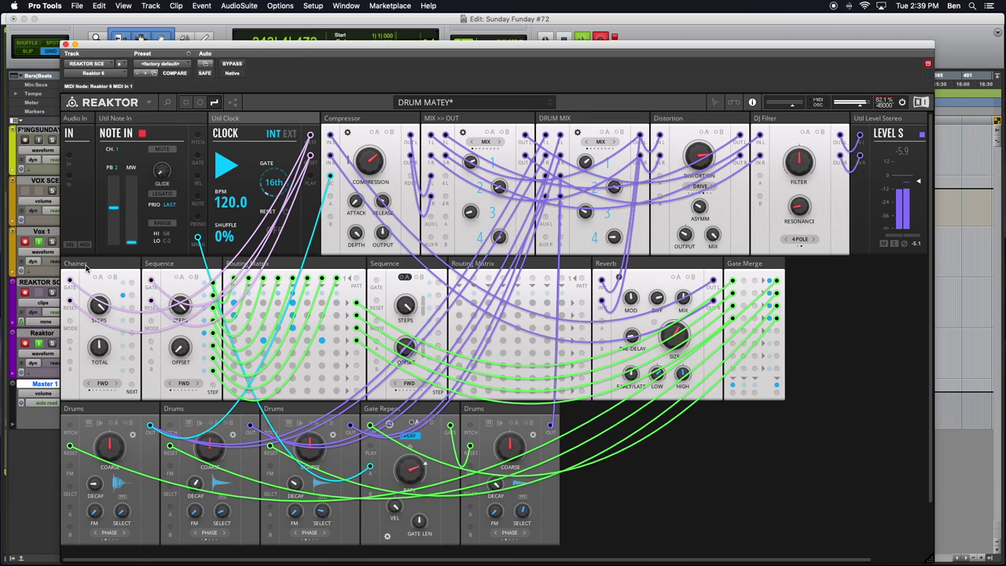
mouse_move(106, 271)
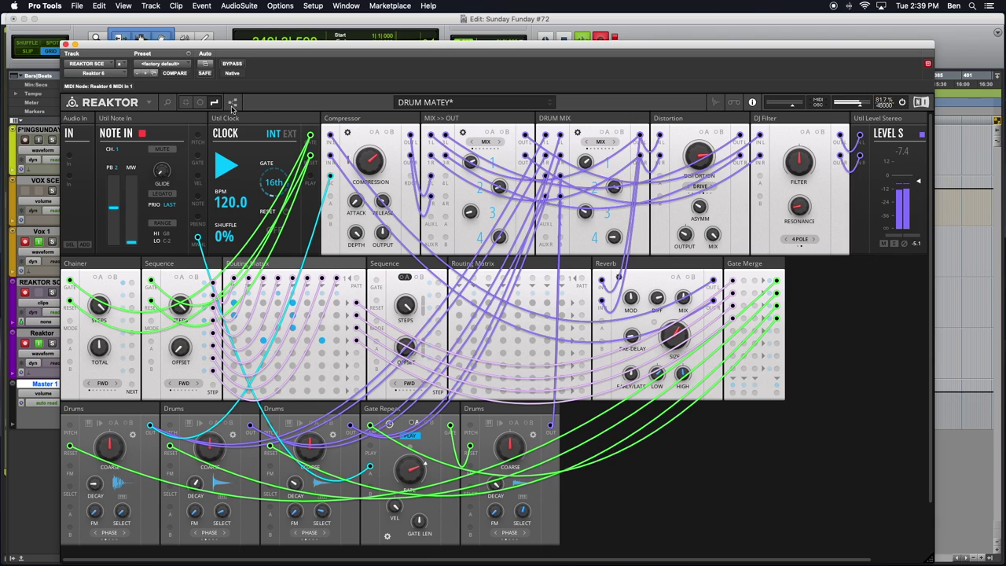
left_click(200, 103)
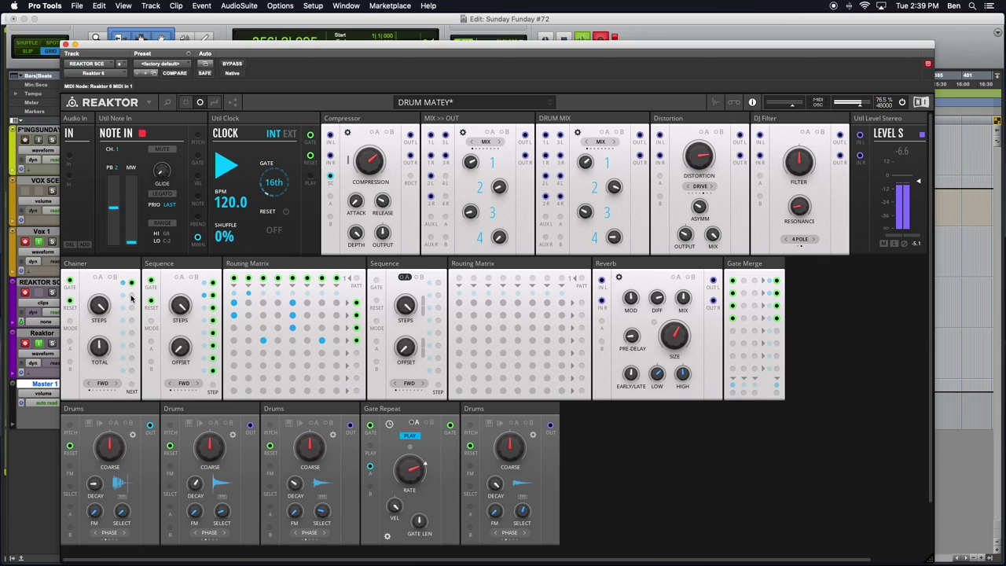
left_click_drag(133, 297, 376, 287)
Step: Patch the second Sequence's eight Step outputs, in order, to the eight column inputs of the second Routing Matrix
left_click_drag(438, 285, 459, 280)
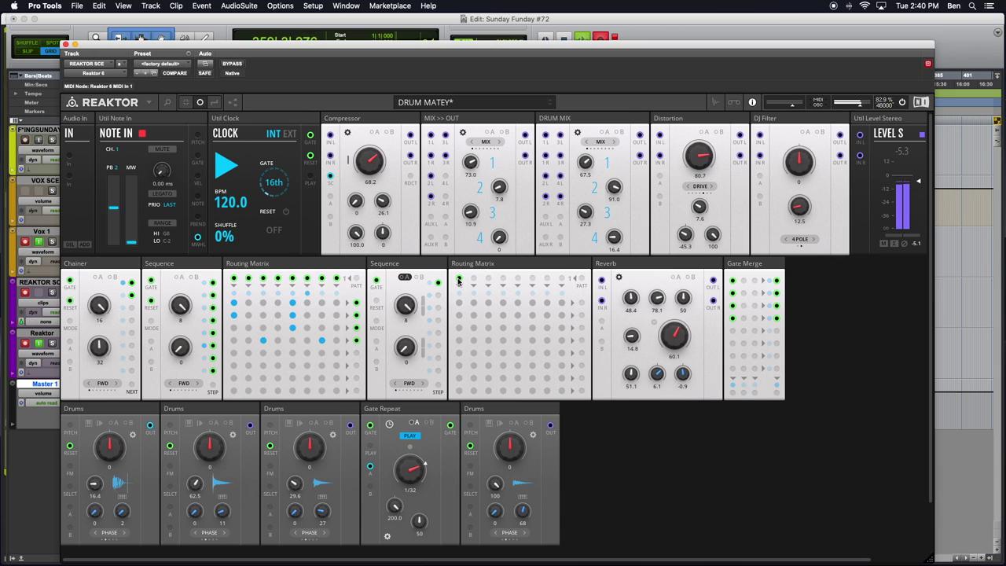
left_click_drag(438, 294, 487, 278)
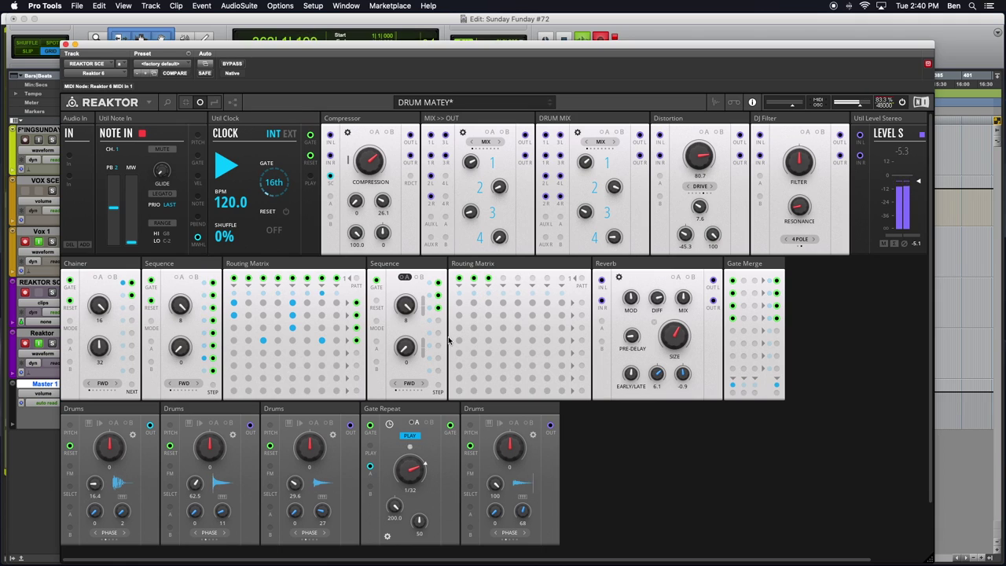
left_click_drag(438, 320, 504, 283)
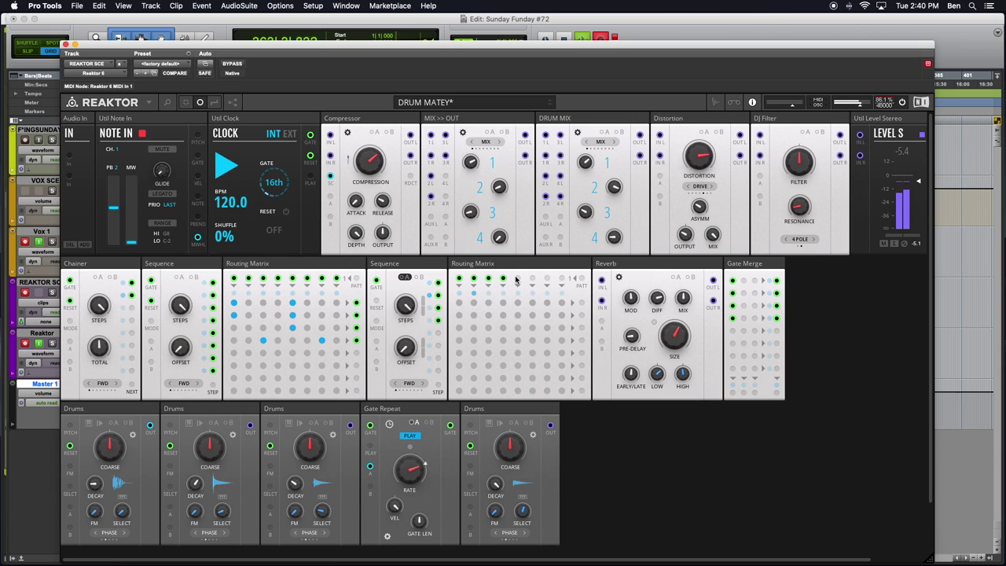
left_click_drag(438, 336, 519, 281)
left_click_drag(438, 345, 531, 283)
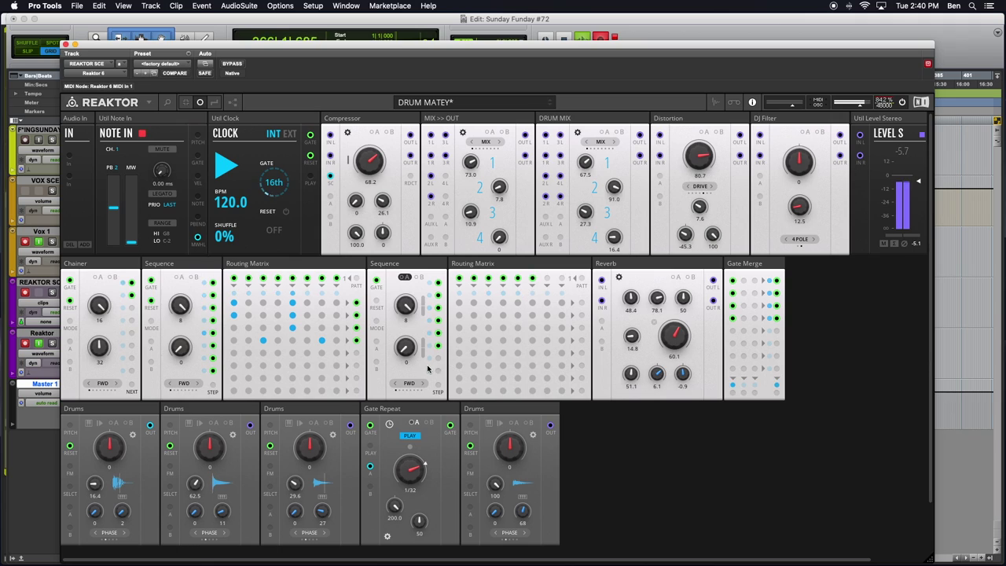
left_click_drag(449, 355, 547, 281)
left_click_drag(438, 370, 565, 283)
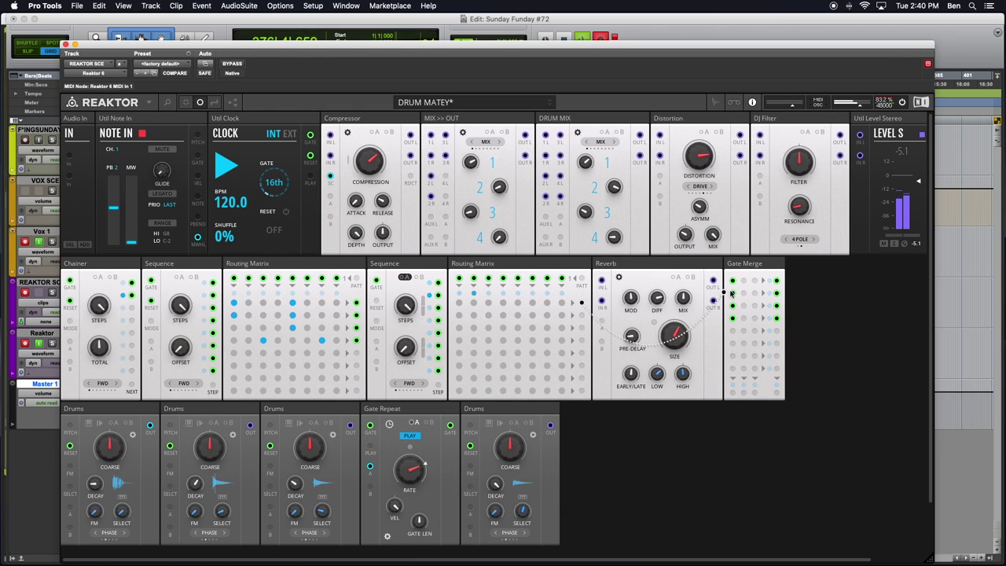
Step: Patch the second Routing Matrix's first four outputs, in order, to the four inputs of the Gate Merge's second column
left_click_drag(745, 284, 747, 297)
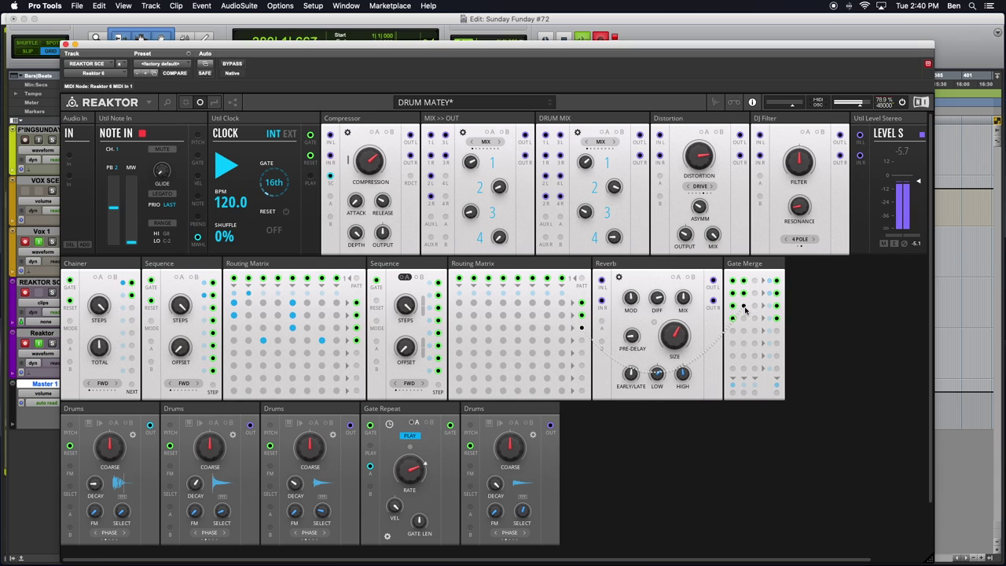
left_click_drag(582, 343, 744, 320)
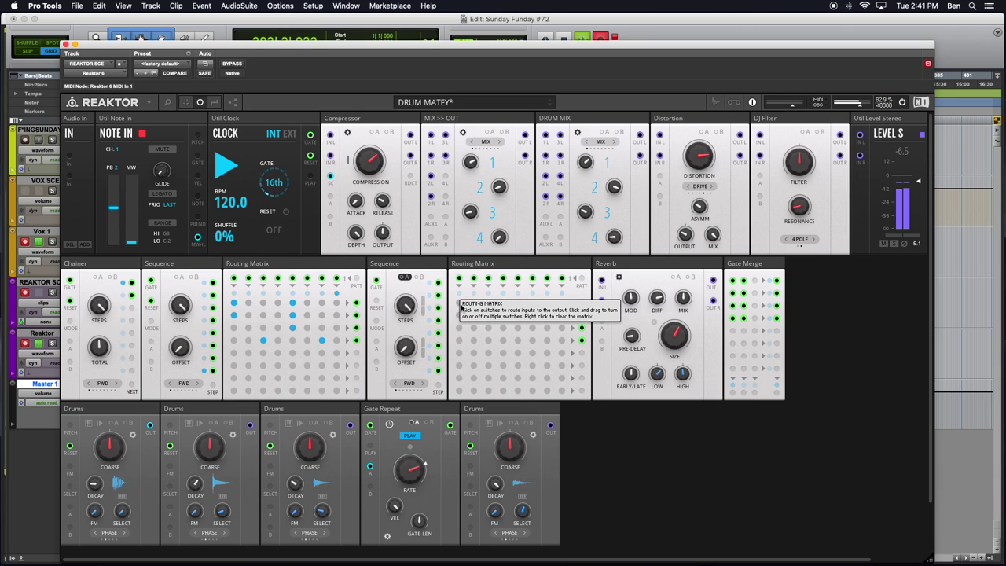
Step: Program the second Routing Matrix with all eight steps on in the second row and additional hits in rows one, three and four
left_click_drag(459, 321, 562, 323)
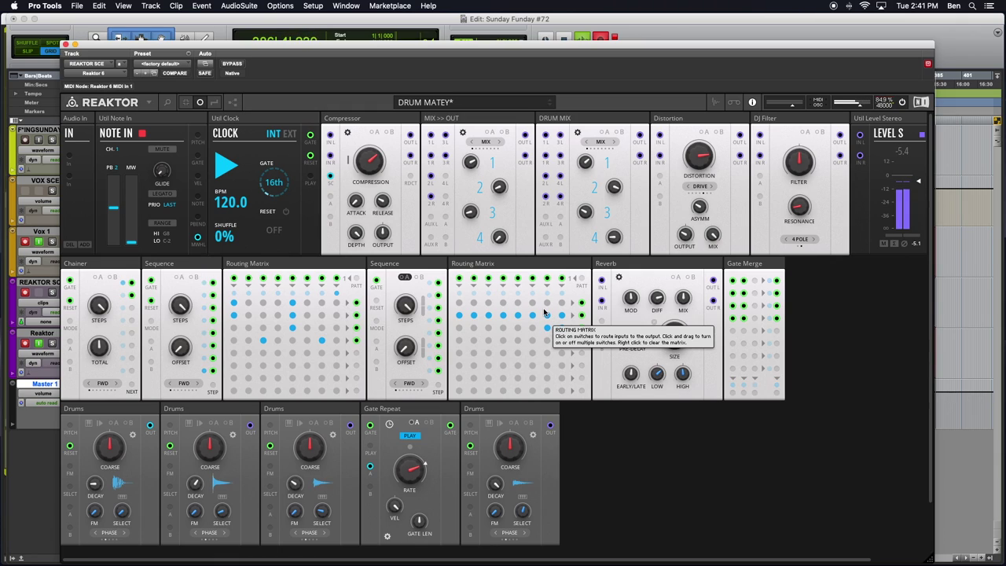
left_click(518, 303)
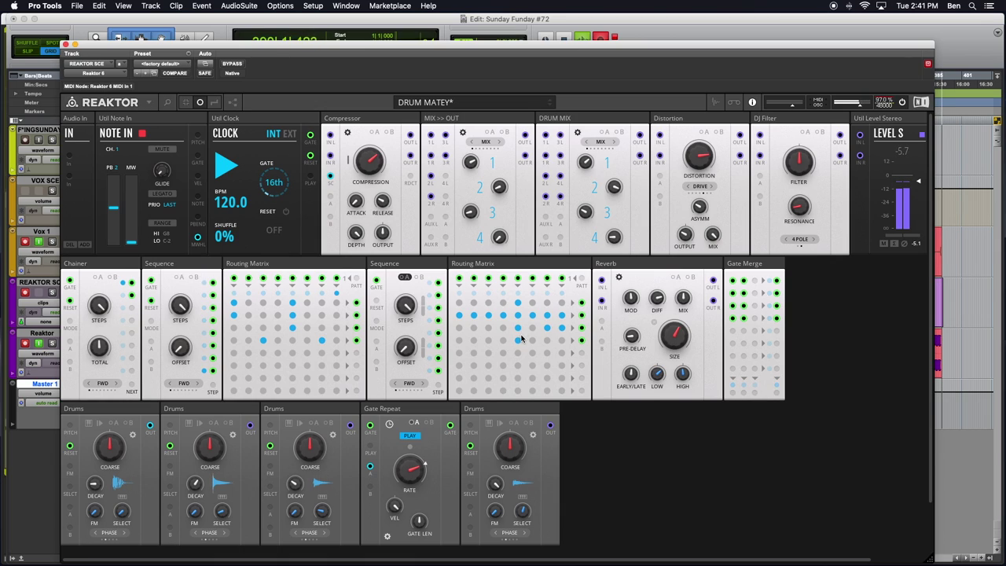
mouse_move(519, 331)
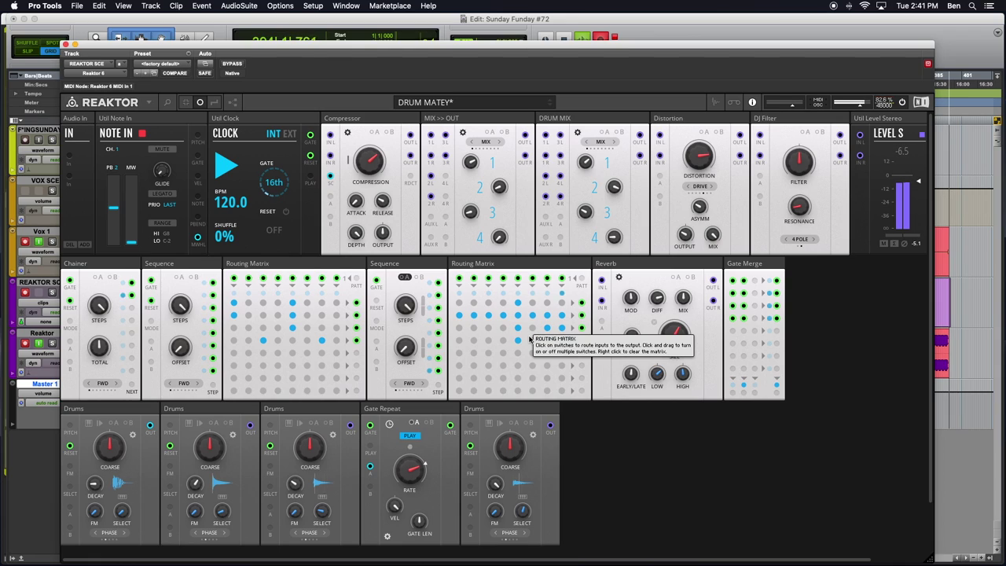
left_click(459, 304)
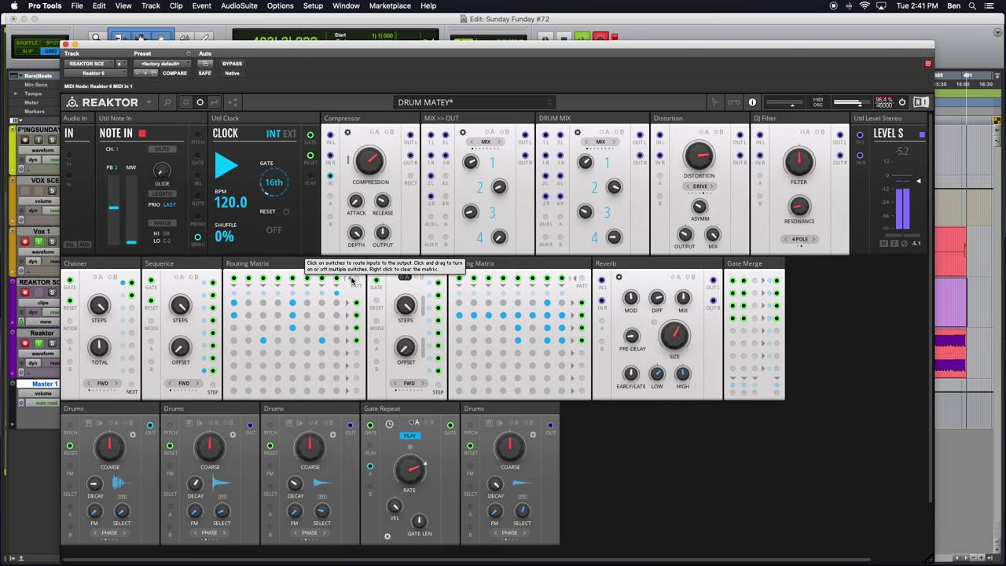
Step: Review the patch cables across the whole rack, then hide them again
left_click(499, 272)
left_click(214, 102)
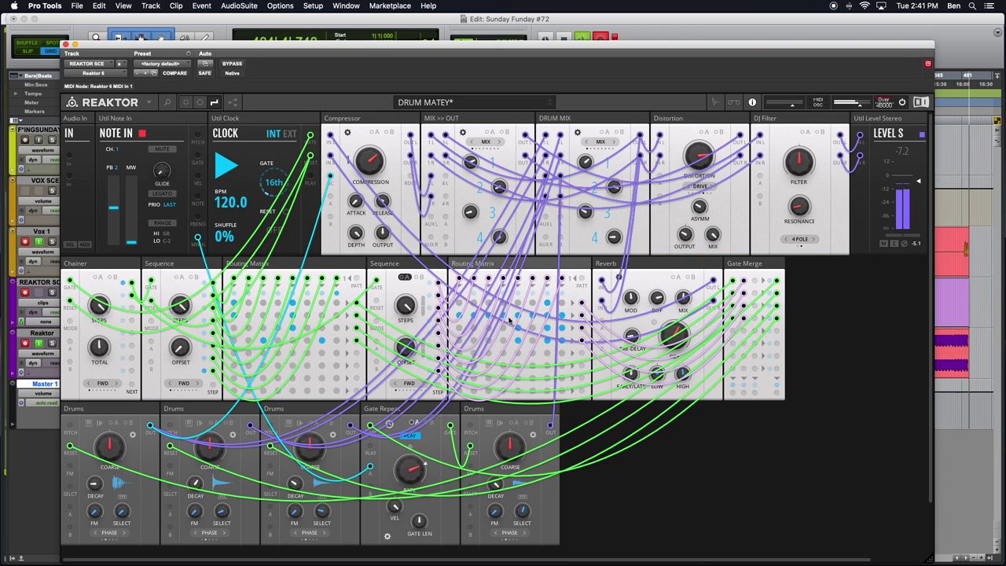
left_click(686, 488)
left_click(214, 102)
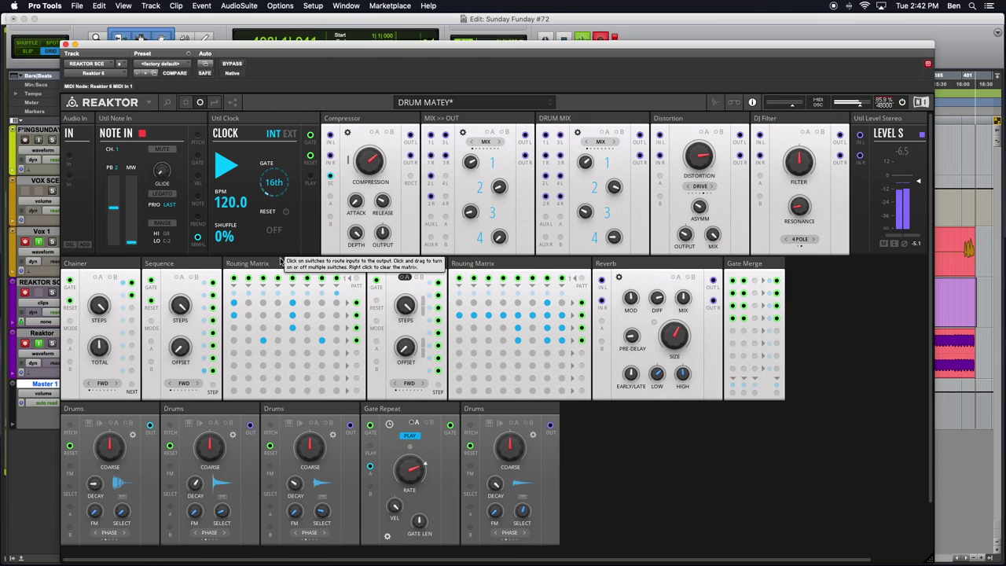
Step: Try the Chainer with 8 steps and a total of 16, restarting the clock to hear the chained sequences
mouse_move(115, 267)
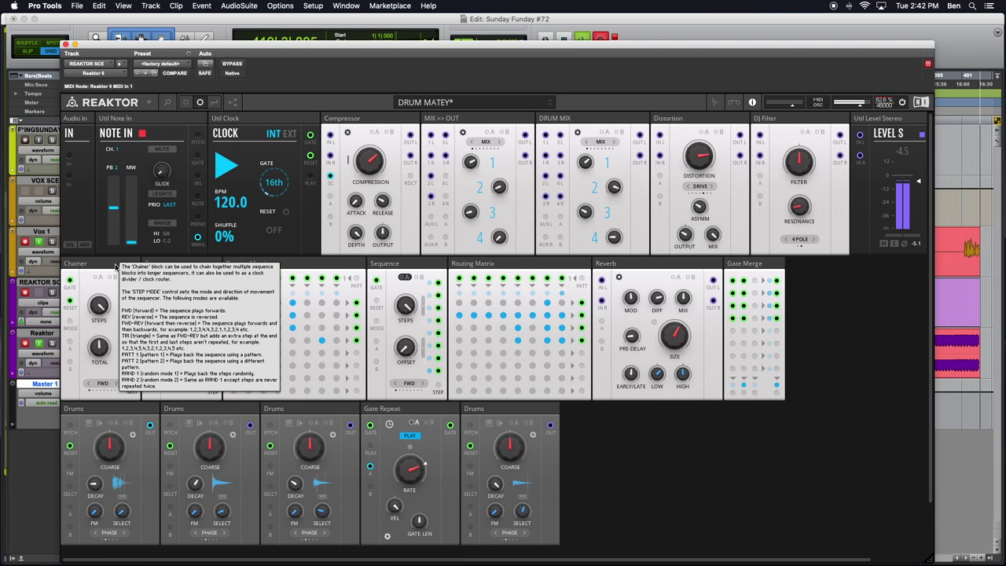
mouse_move(103, 307)
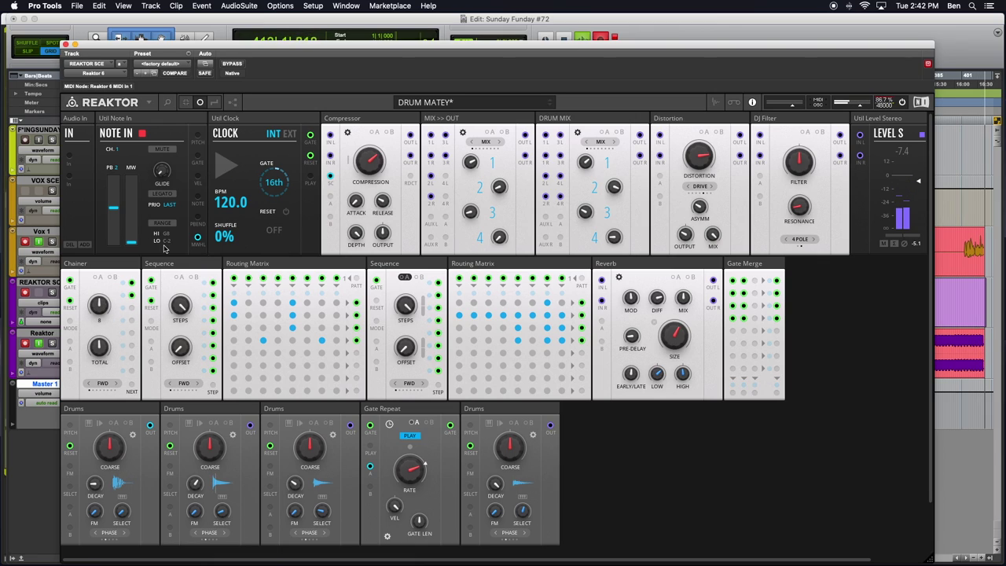
left_click(228, 170)
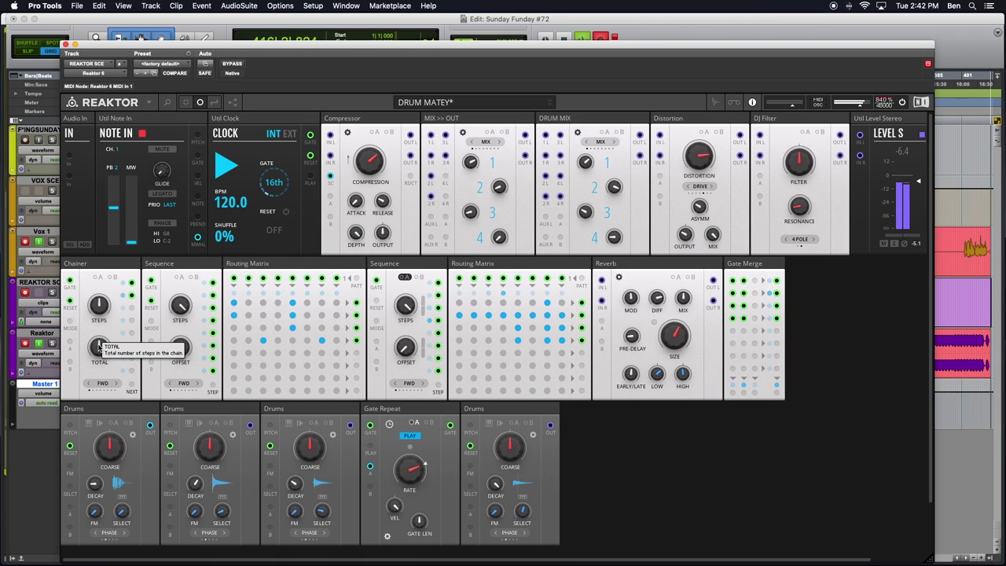
mouse_move(99, 348)
left_click_drag(99, 355, 105, 386)
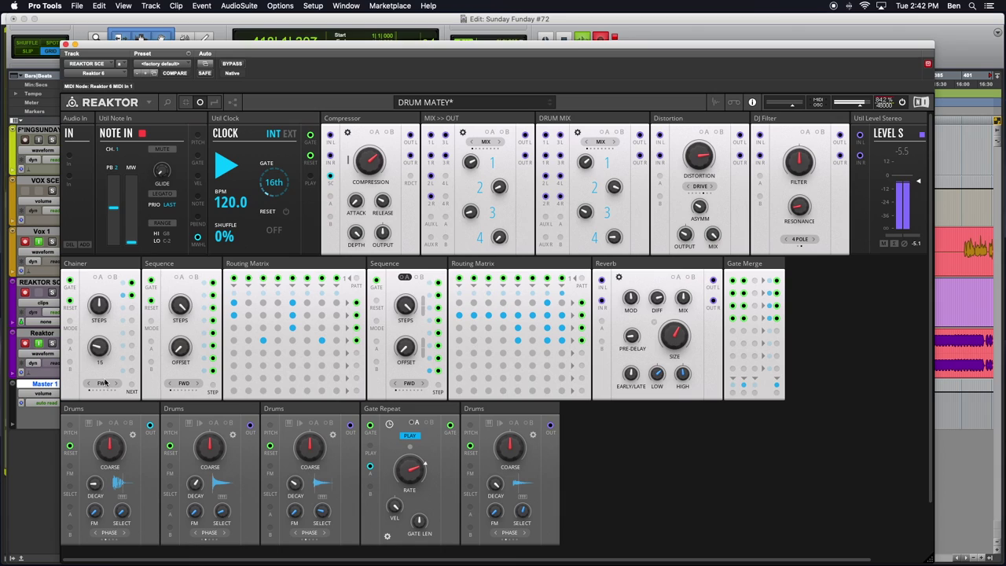
left_click(224, 164)
left_click(225, 163)
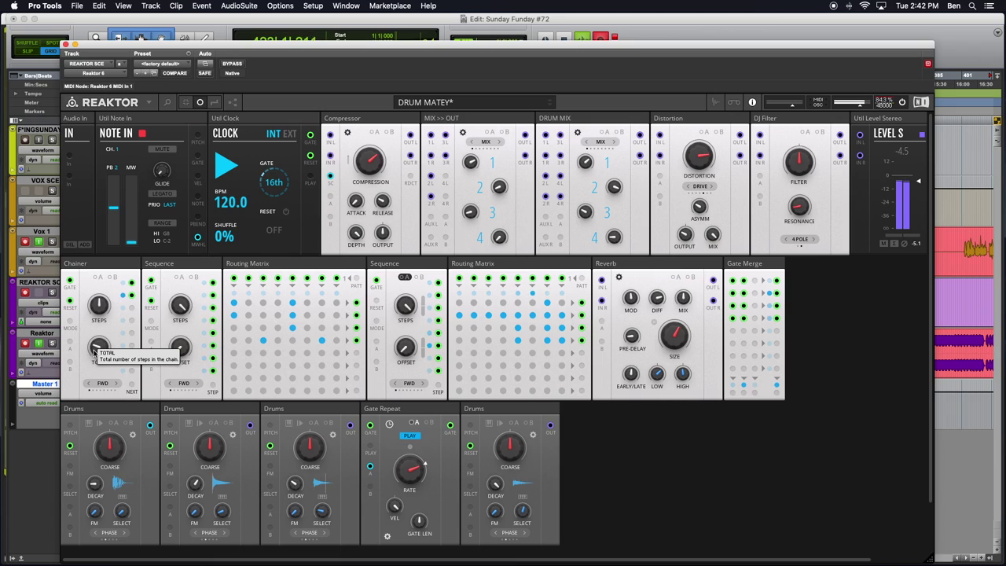
mouse_move(97, 309)
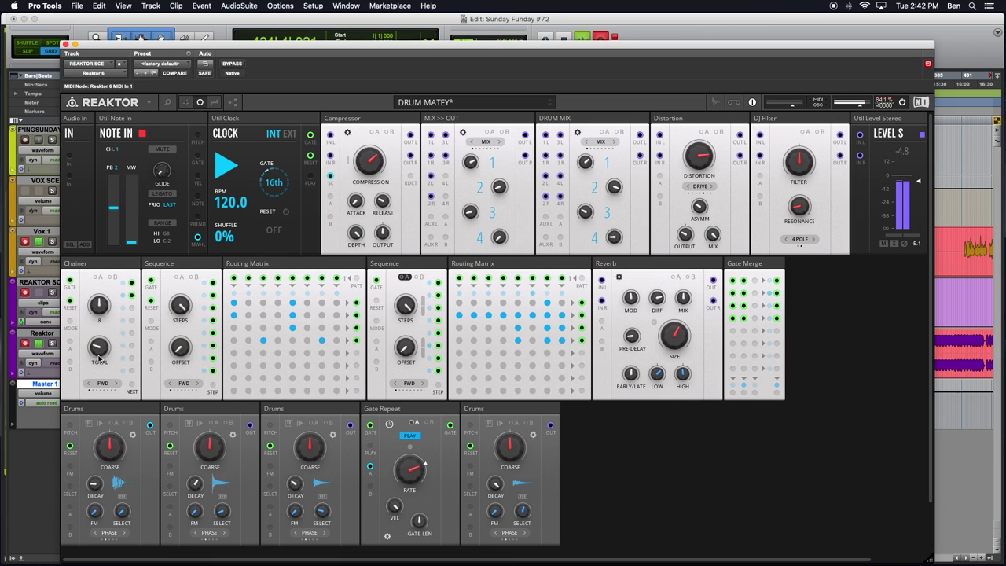
scroll(98, 309, "up", 3)
Step: Move the DRUM MIX and Compressor to the end of the drum row, and the Gate Merge between the second Routing Matrix and the Reverb
scroll(664, 417, "right", 4)
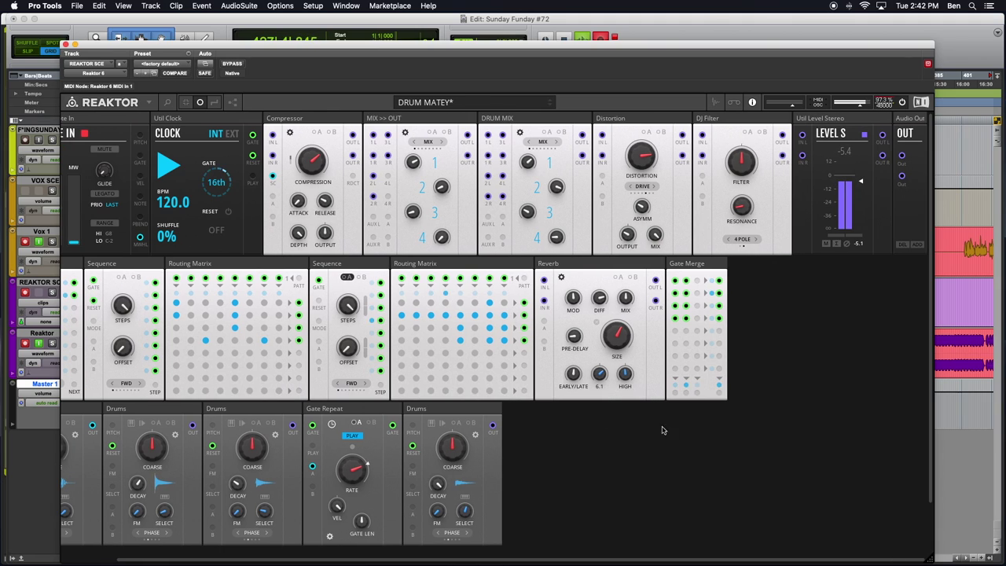
scroll(559, 458, "left", 4)
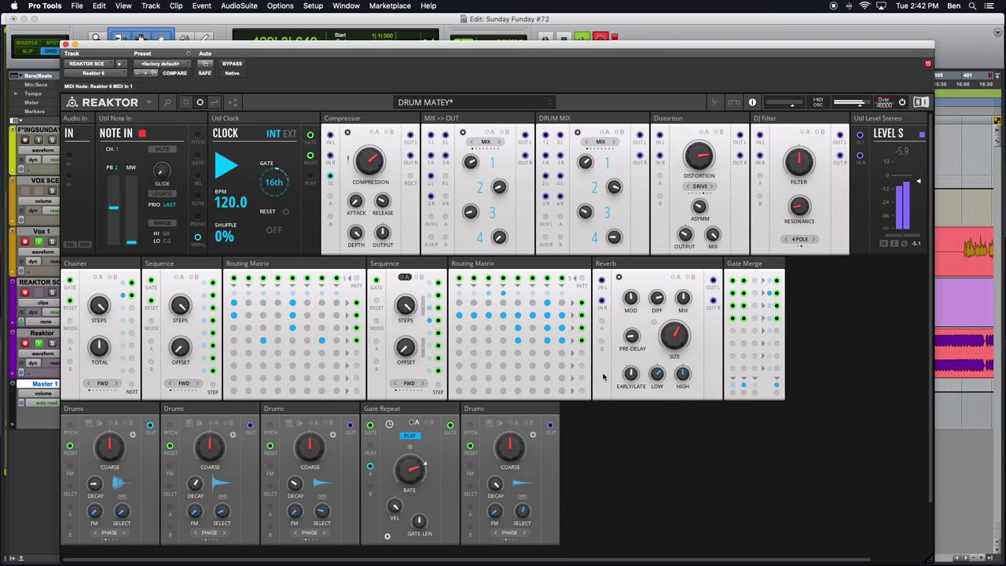
left_click_drag(599, 122, 635, 410)
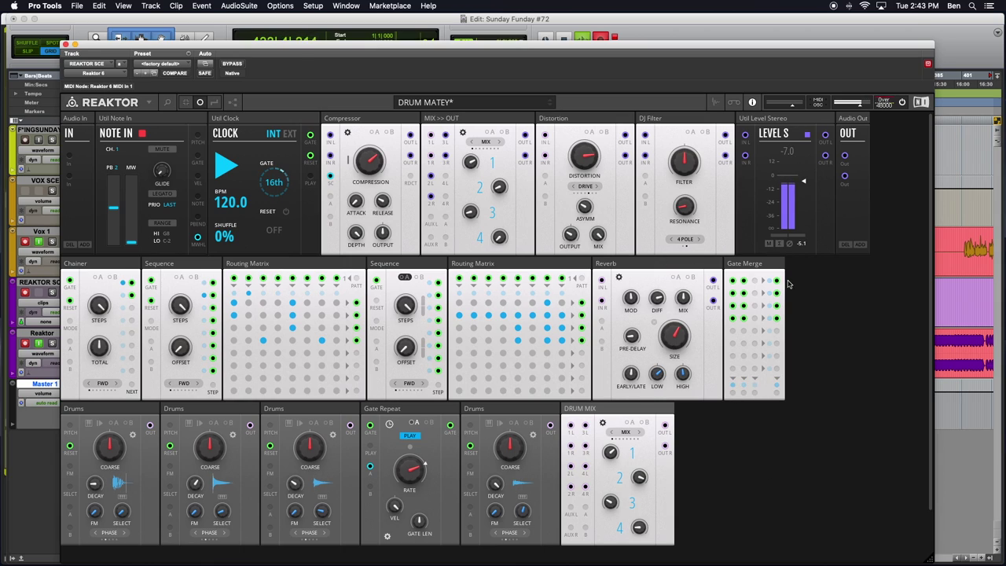
left_click_drag(759, 266, 619, 269)
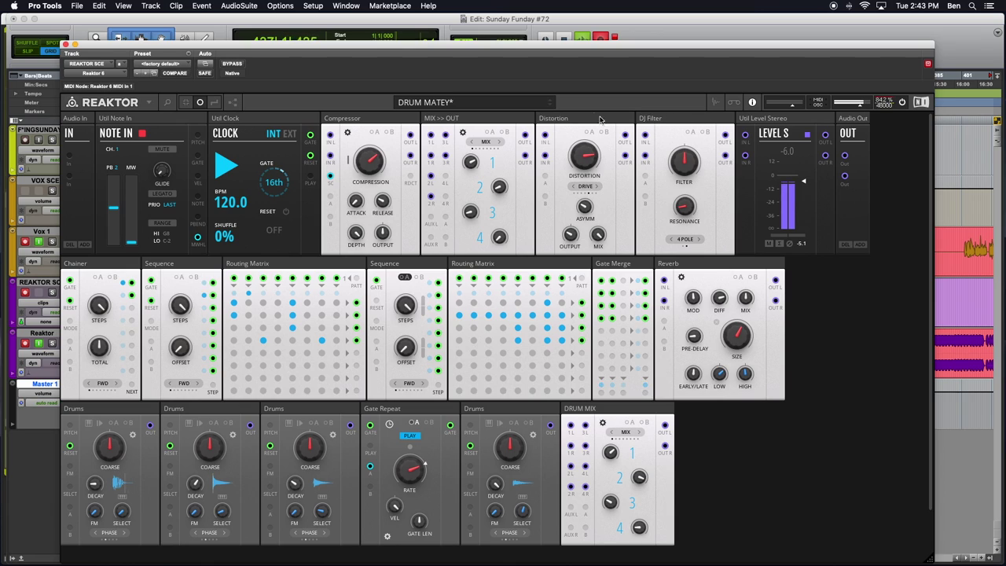
mouse_move(384, 120)
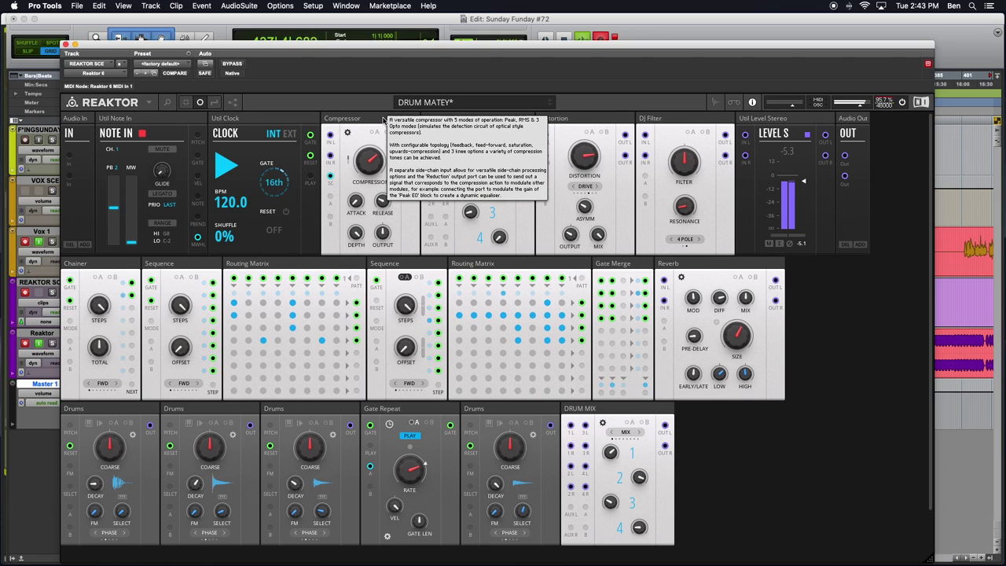
left_click_drag(384, 119, 743, 420)
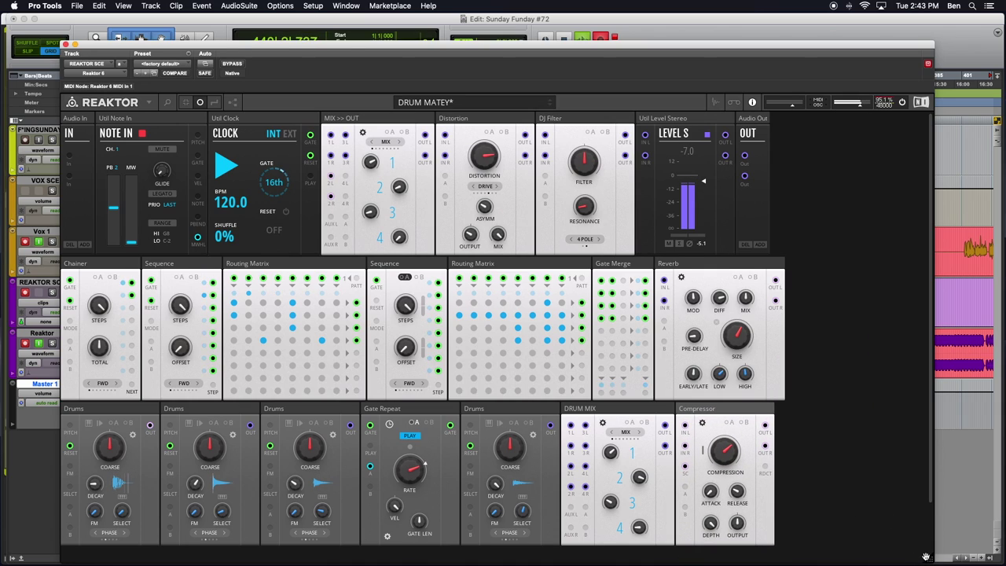
Step: Narrow the plug-in window to fit the rearranged rack and reposition it on the screen
left_click_drag(926, 557, 503, 389)
left_click_drag(582, 518, 799, 554)
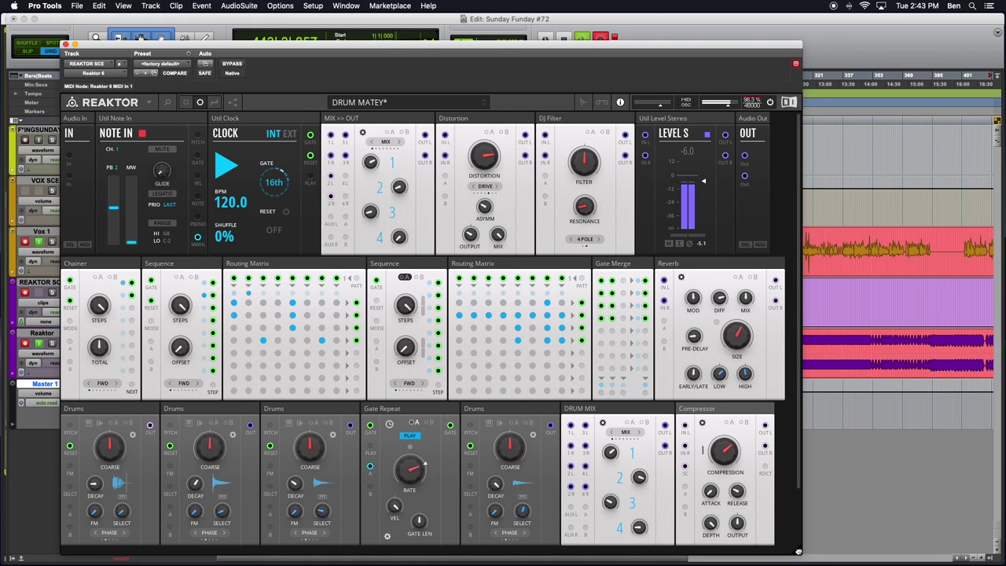
left_click_drag(356, 45, 408, 44)
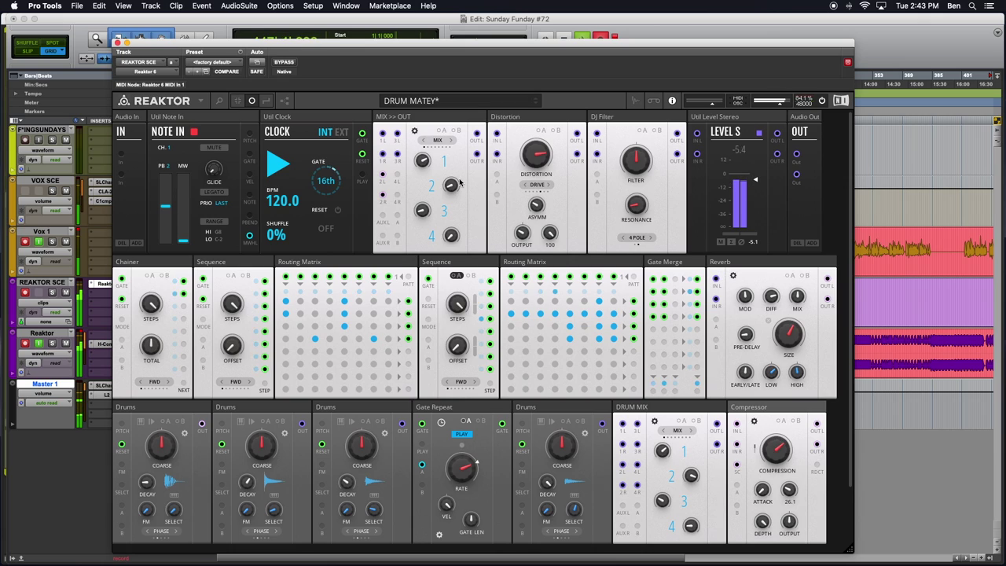
Step: Reorder the effect blocks after the Clock as DJ Filter, Distortion and MIX >> OUT, and check the patch cables
mouse_move(467, 118)
left_mouse_down()
mouse_move(524, 143)
mouse_move(675, 119)
mouse_move(481, 119)
left_mouse_up()
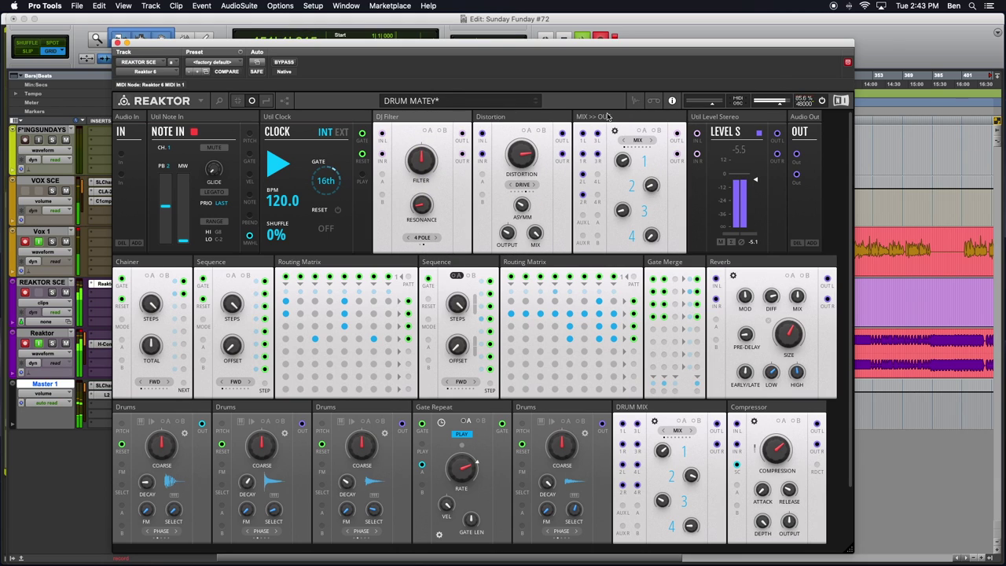
left_click(266, 102)
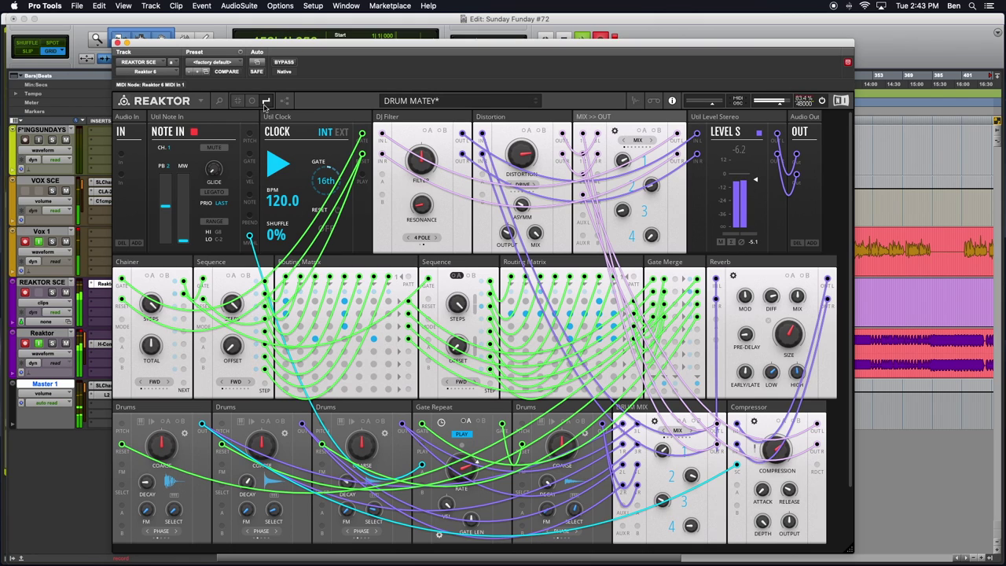
left_click(251, 101)
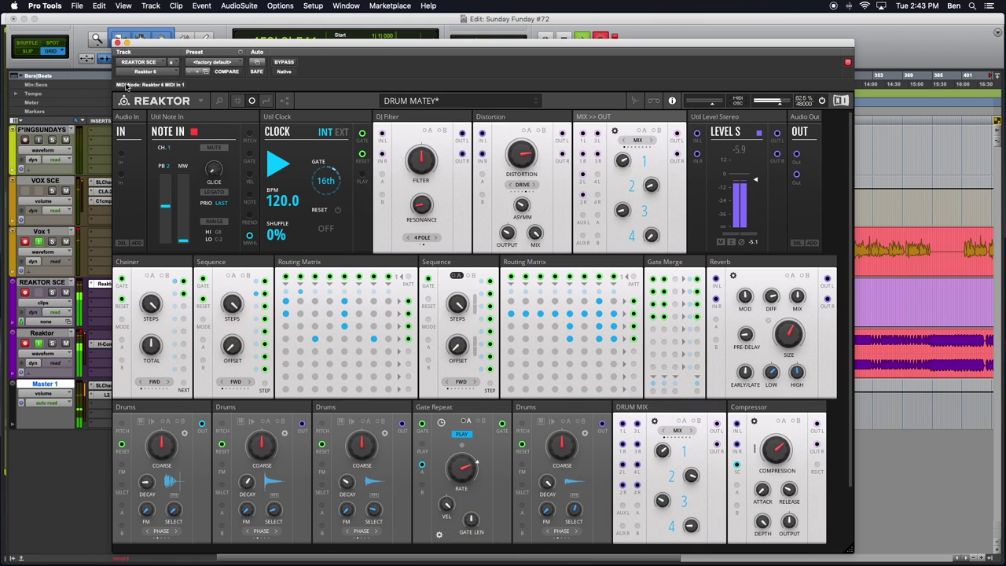
Step: Save the rack as DRUM MATEY DOS in the My Racks folder
left_click(200, 100)
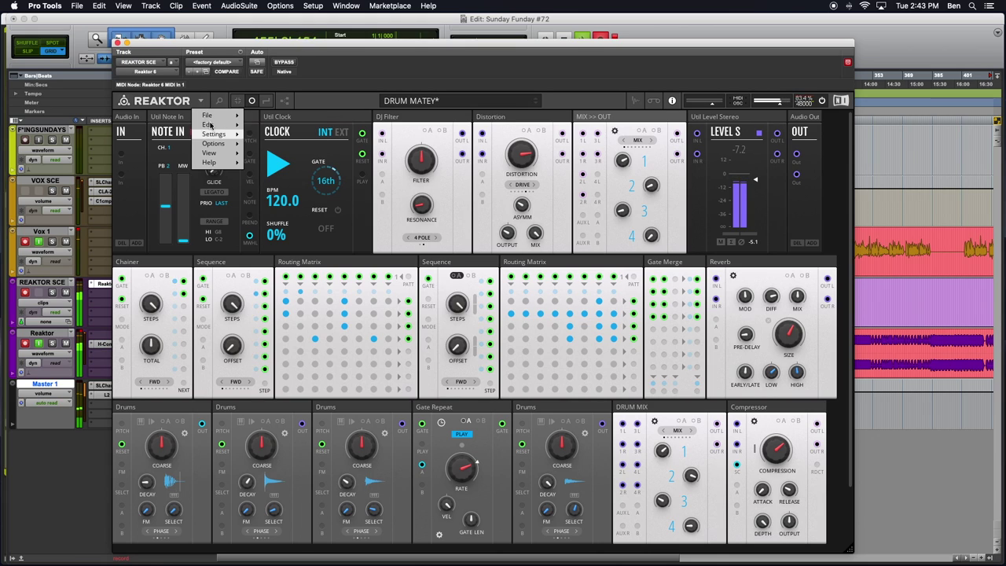
mouse_move(217, 116)
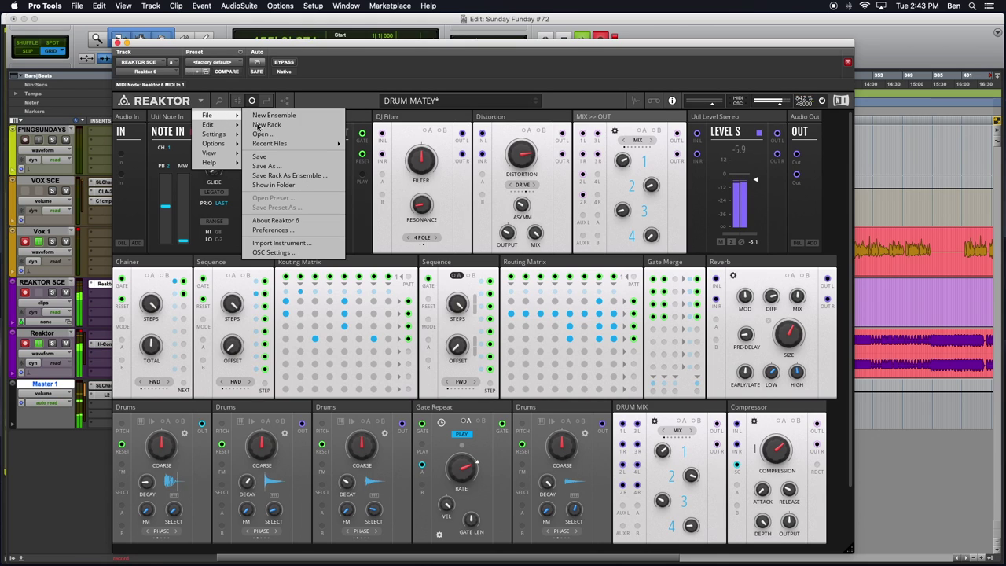
left_click(271, 167)
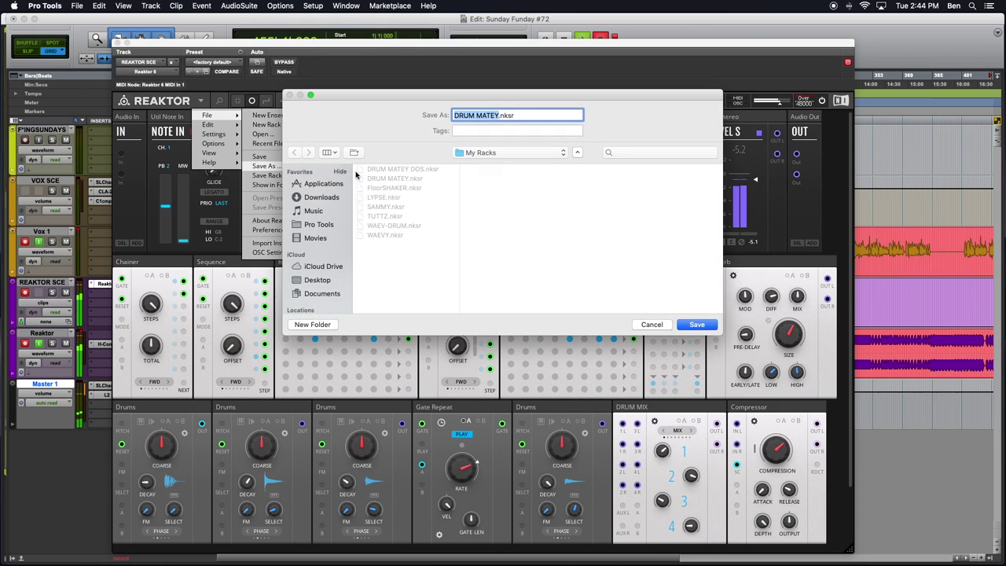
left_click(411, 170)
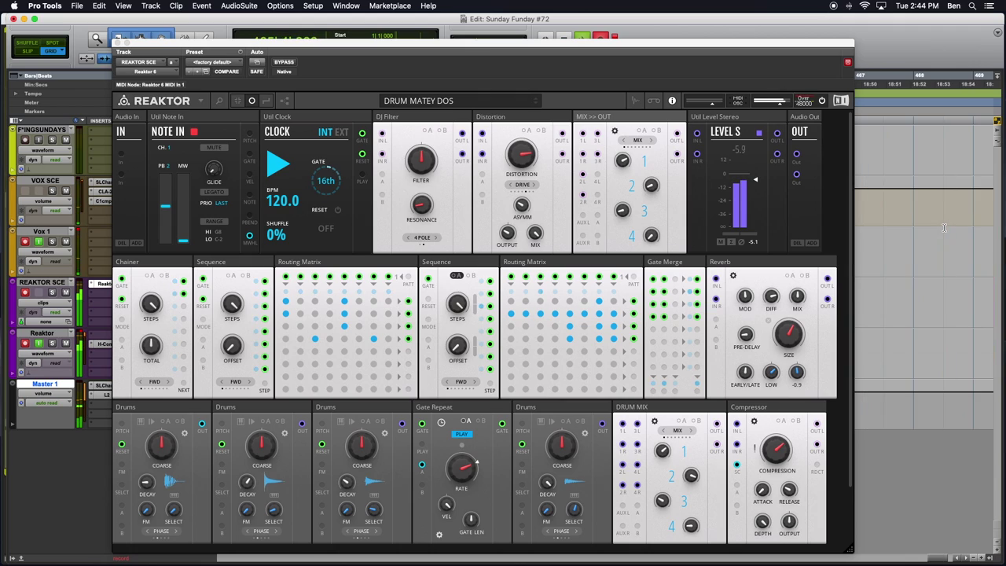
Step: Raise the level of channel 3 on the MIX >> OUT mixer
mouse_move(775, 355)
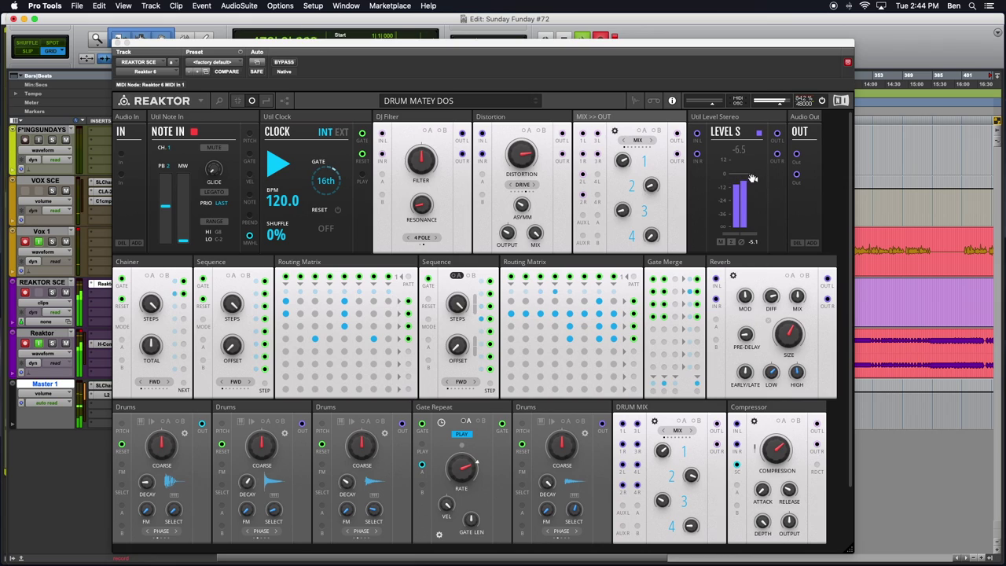
left_click_drag(621, 210, 623, 219)
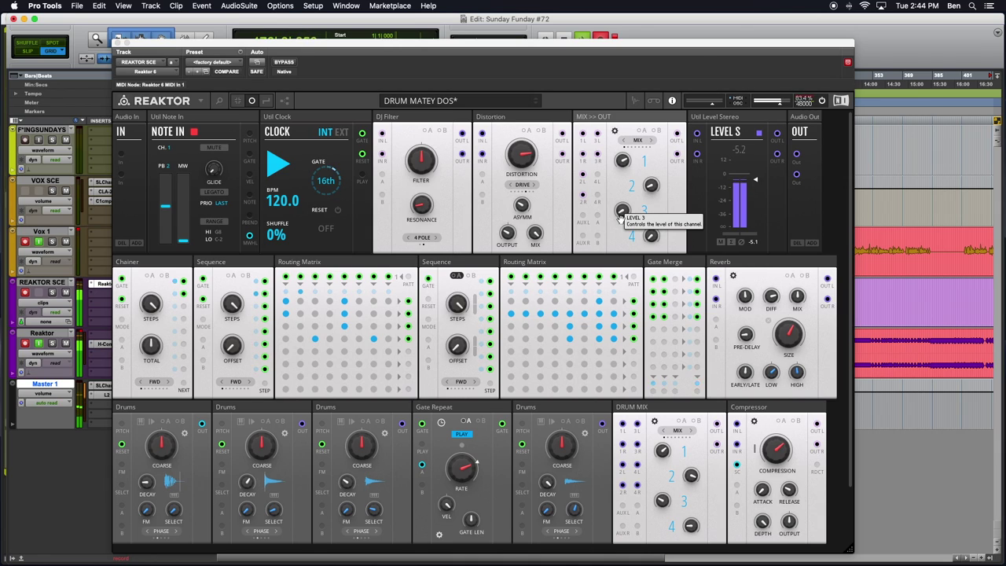
left_click_drag(621, 218, 605, 251)
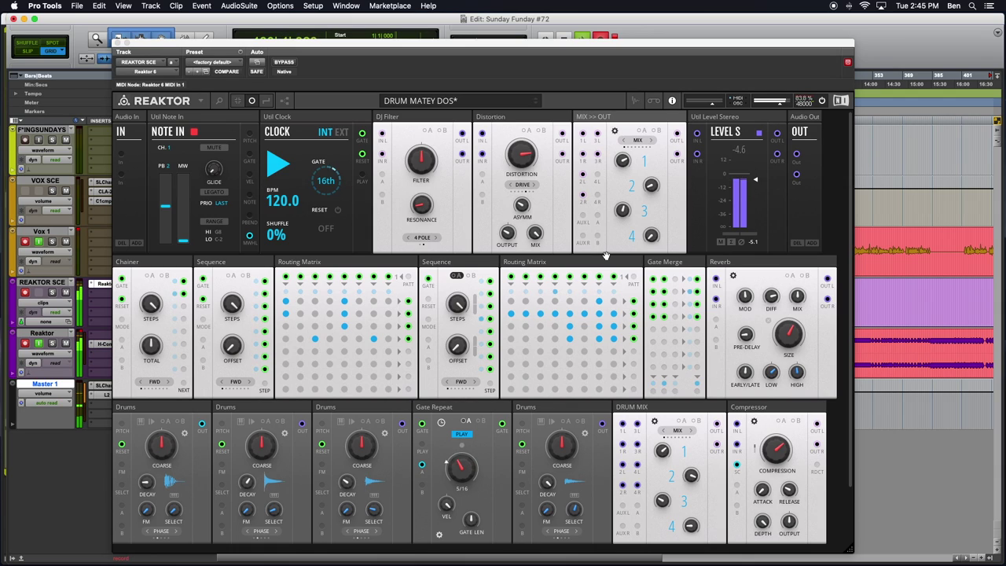
Step: Sweep the DJ Filter cutoff through its low-pass and high-pass ranges and reduce the main output volume
right_click(423, 160)
left_click(423, 160)
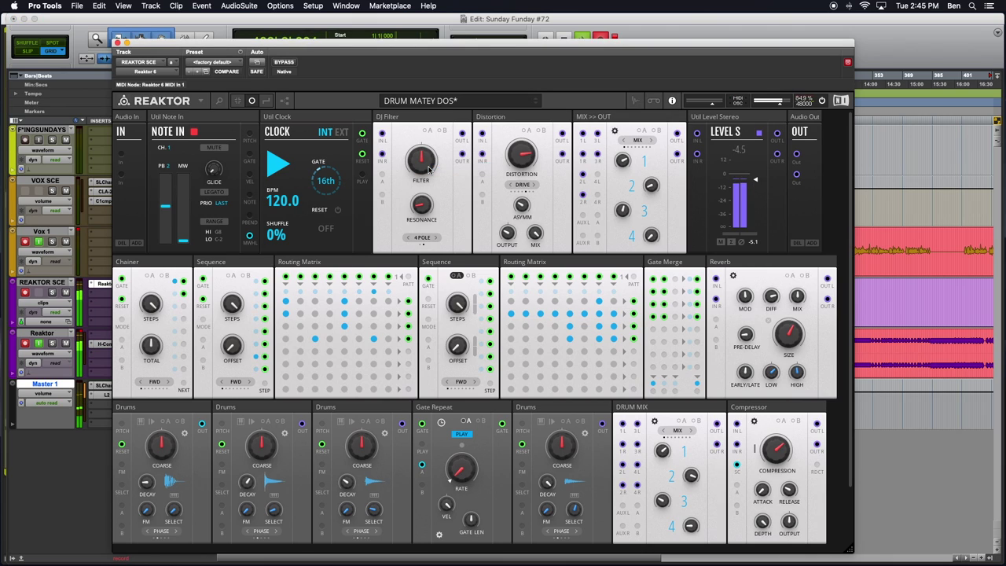
left_click_drag(423, 160, 424, 159)
scroll(422, 160, "down", 10)
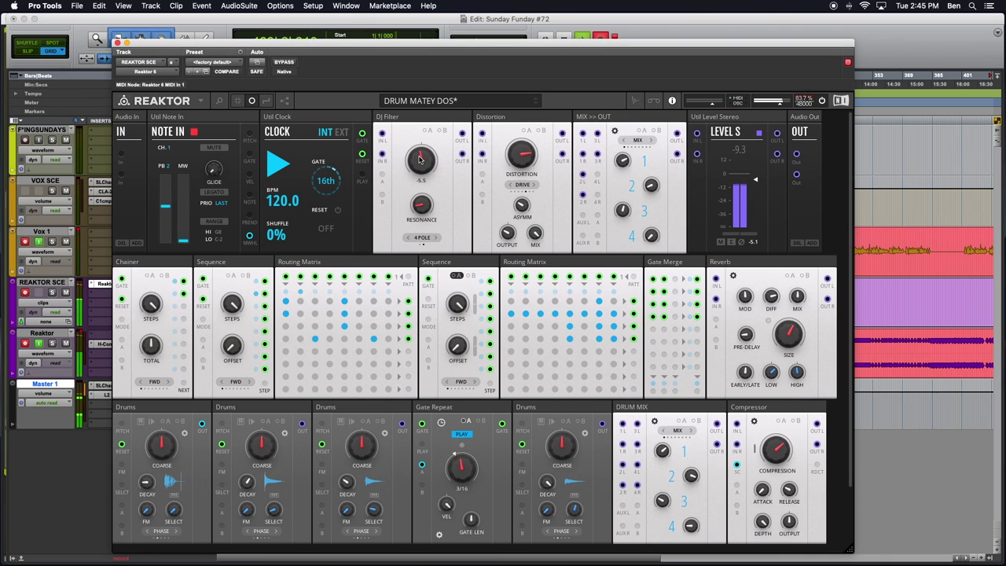
scroll(420, 159, "down", 5)
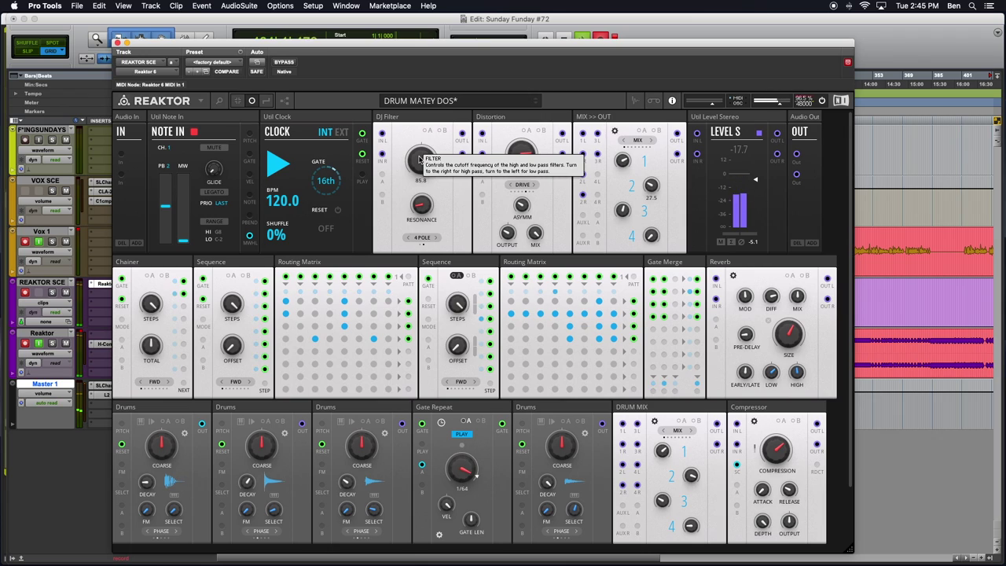
scroll(420, 159, "down", 10)
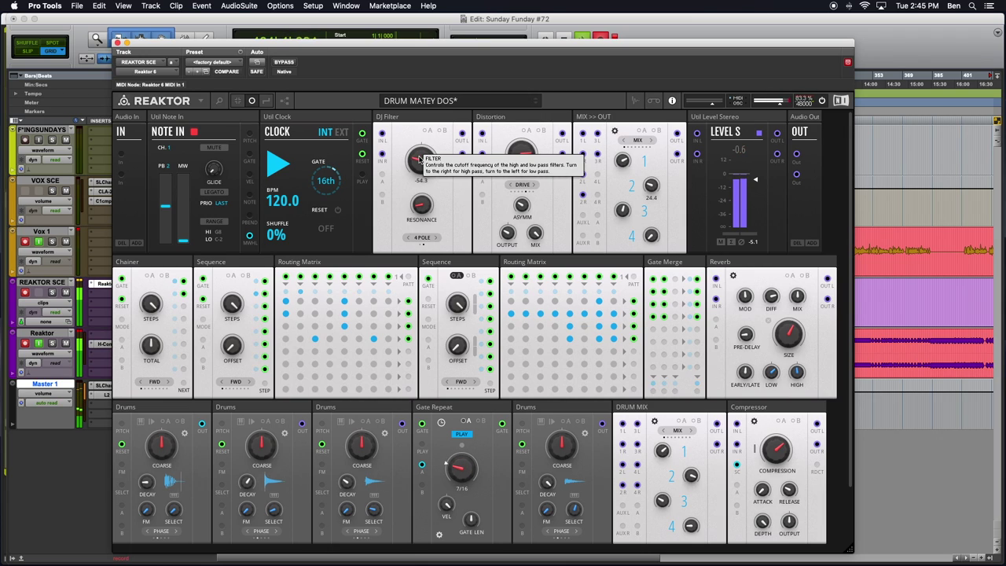
scroll(420, 160, "up", 2)
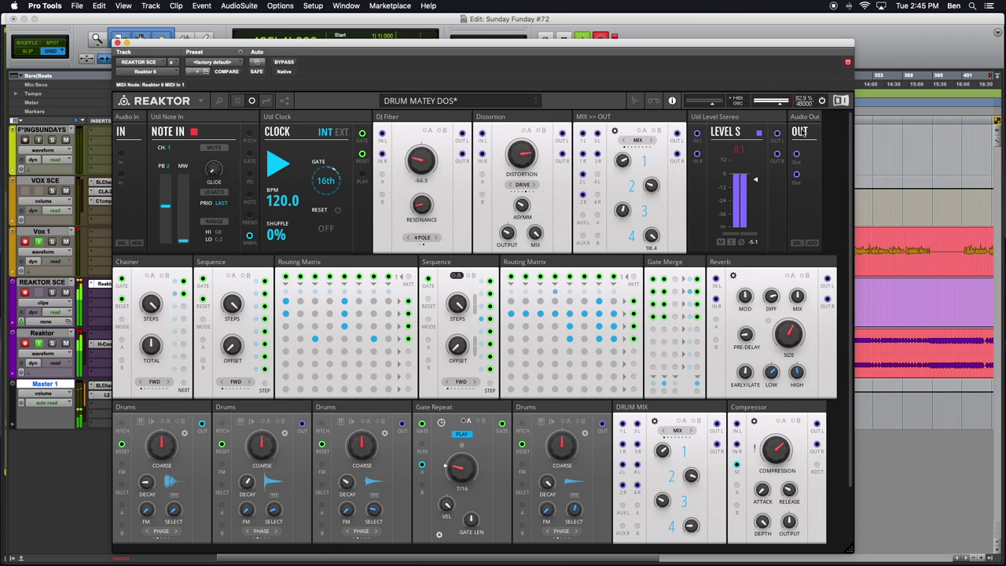
left_click_drag(779, 106, 770, 104)
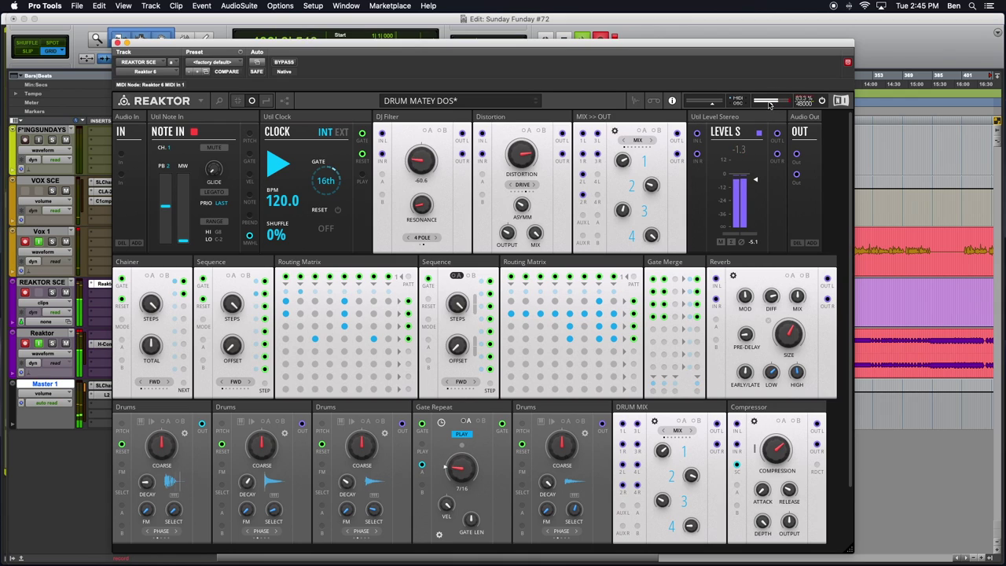
scroll(756, 184, "up", 2)
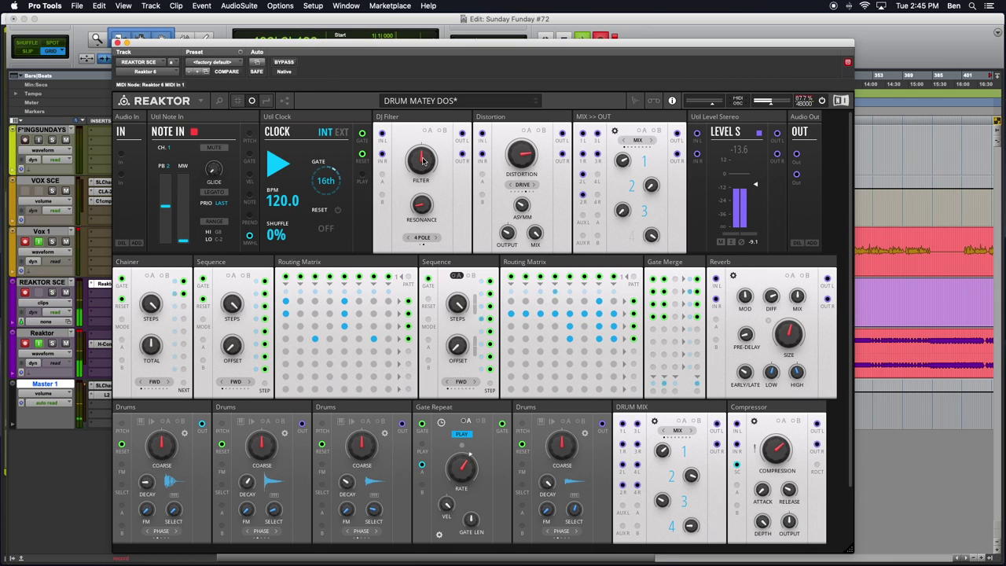
Step: Fade LEVEL S down to -INF, bring it back up and settle it at -9.9, and recentre the DJ Filter cutoff
left_click_drag(755, 186, 760, 274)
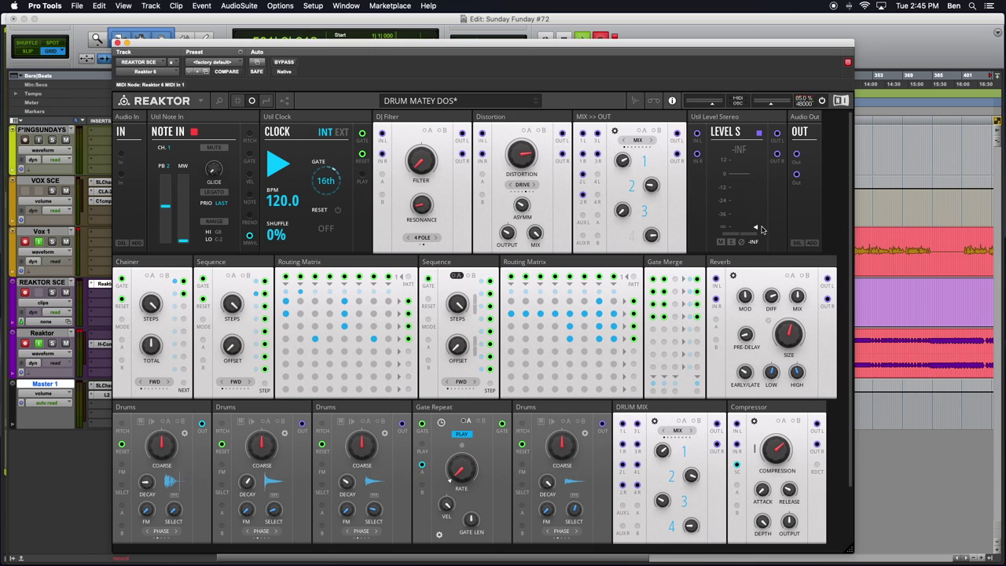
left_click_drag(758, 227, 758, 130)
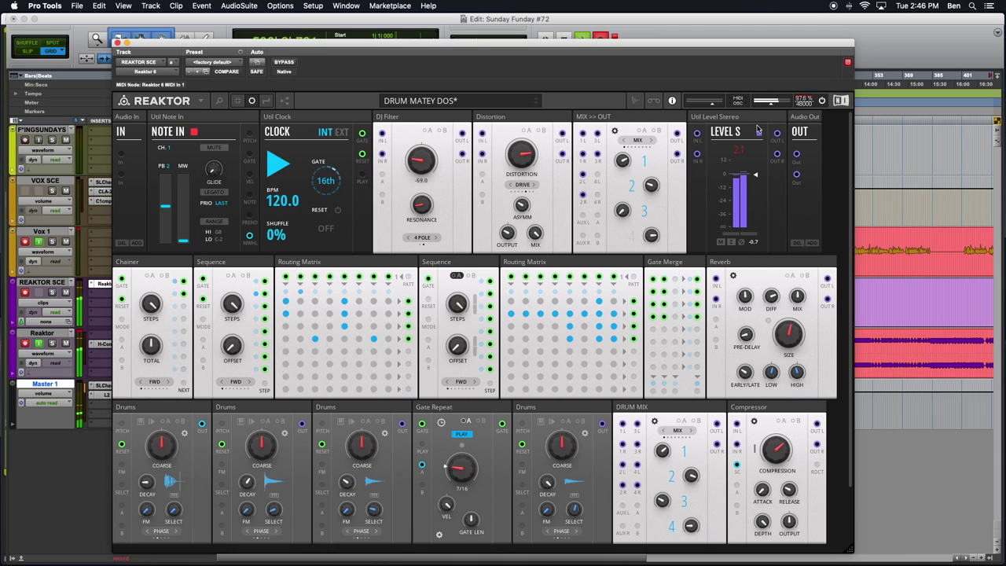
left_click_drag(753, 182, 753, 193)
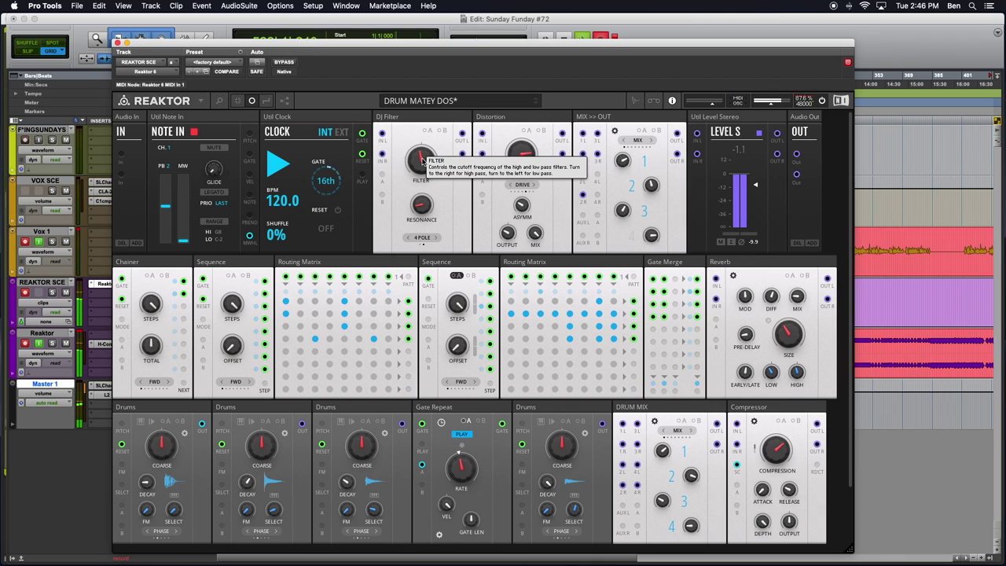
left_click_drag(423, 160, 422, 161)
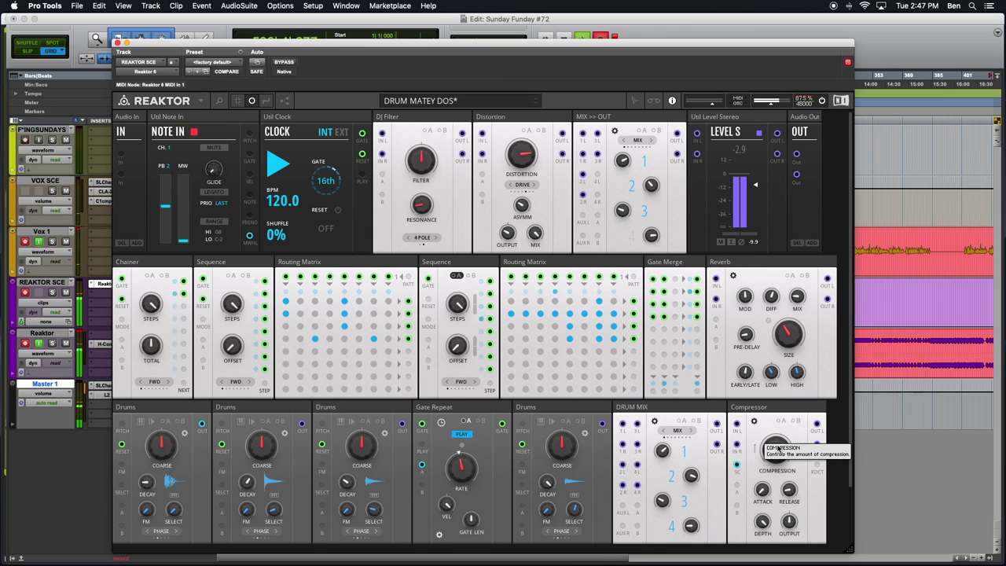
Step: Set the Compressor's Compression amount to 73.9 and its Release to 6.6
mouse_move(774, 449)
left_mouse_down()
mouse_move(780, 433)
mouse_move(773, 439)
left_mouse_up()
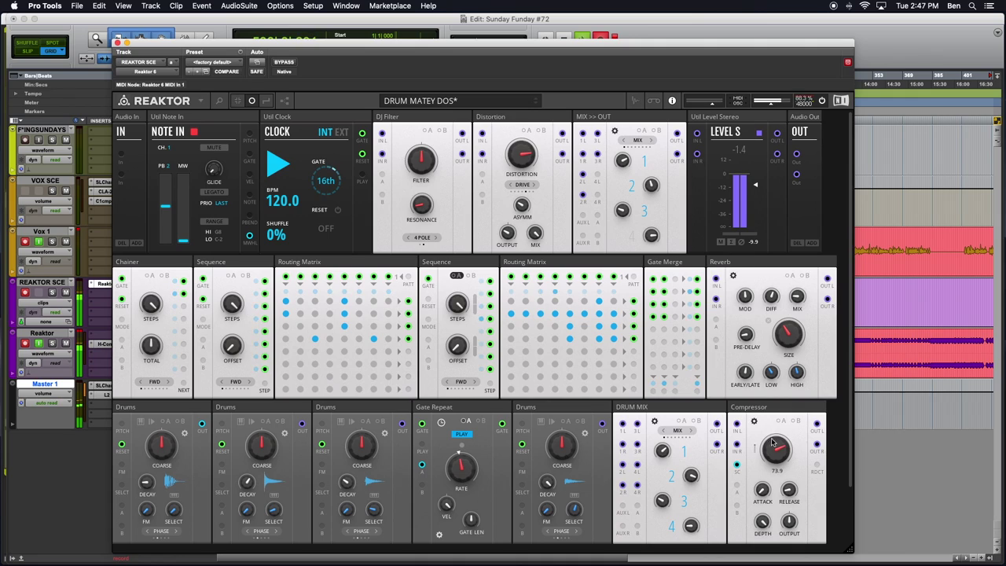
mouse_move(790, 492)
scroll(791, 491, "up", 3)
left_click_drag(790, 491, 789, 521)
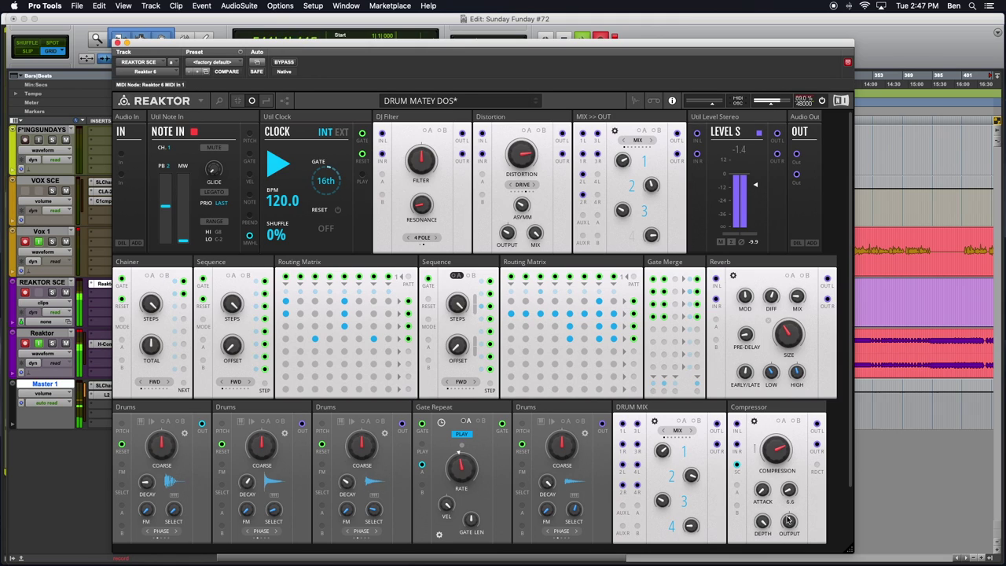